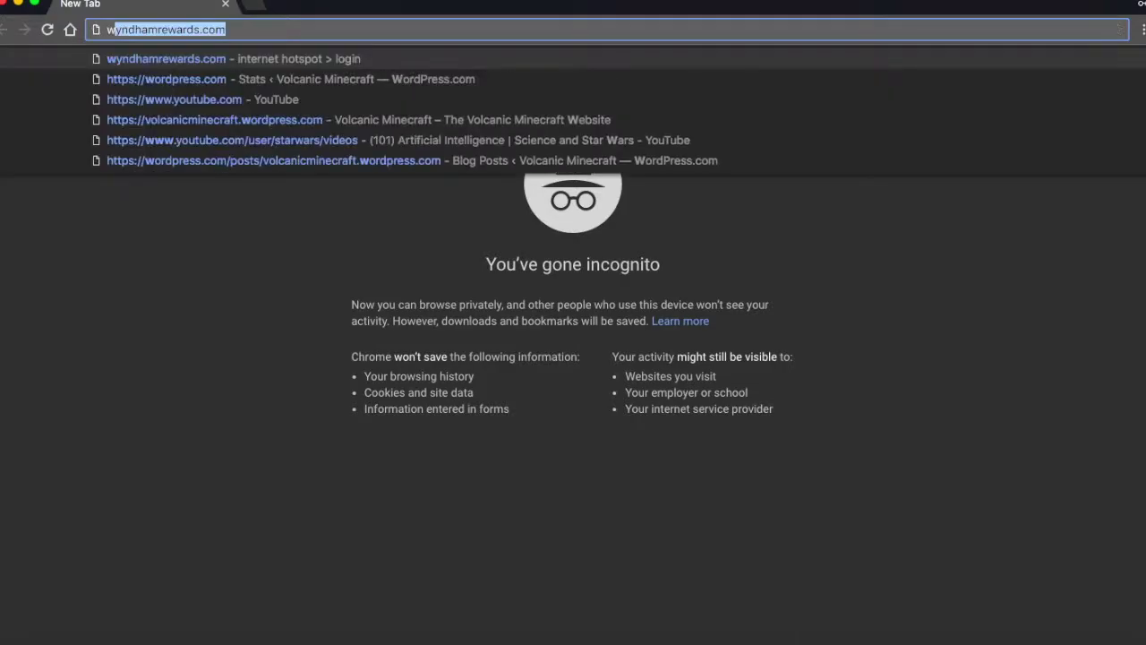
text(.)
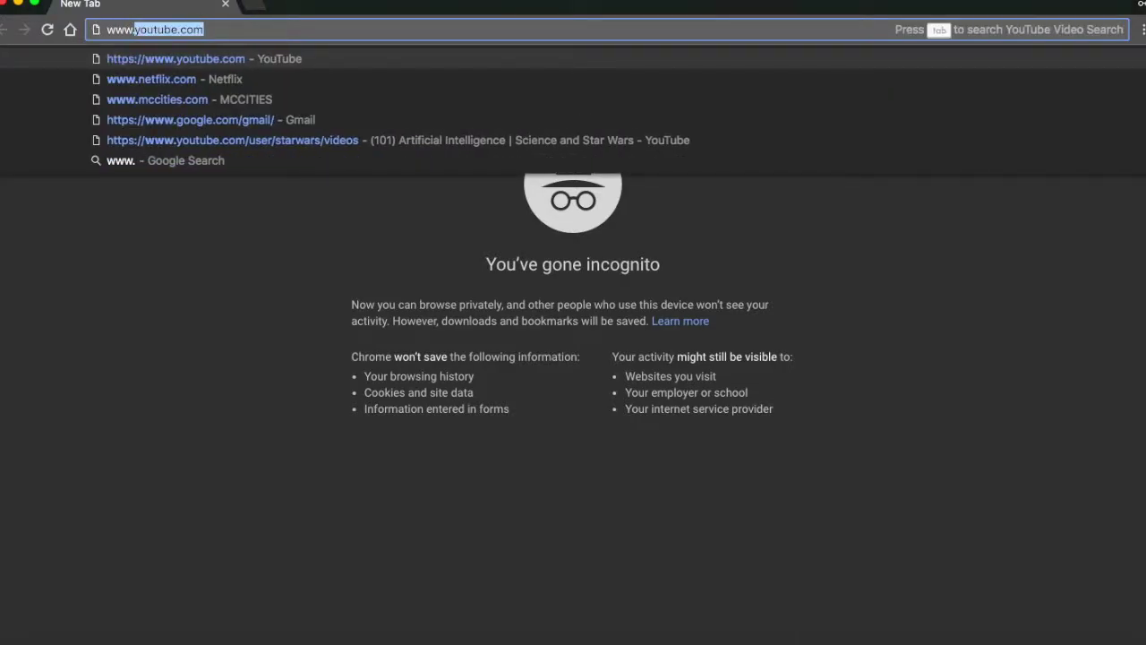
text(volcanicmin)
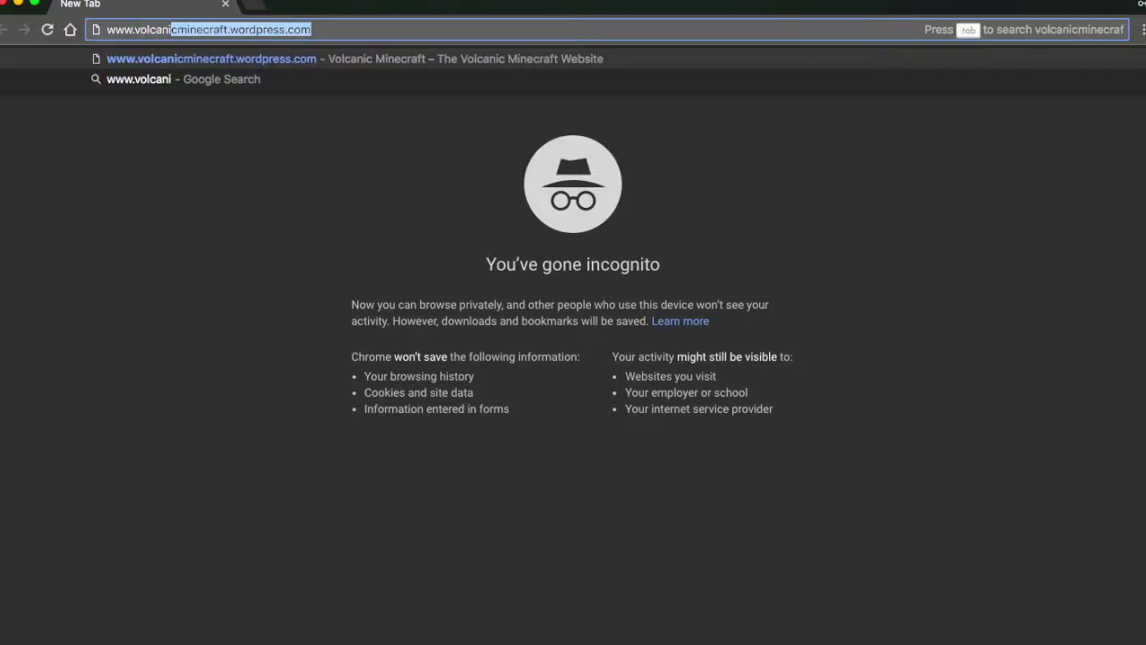
text(ecraft.wordpress.com)
key(Return)
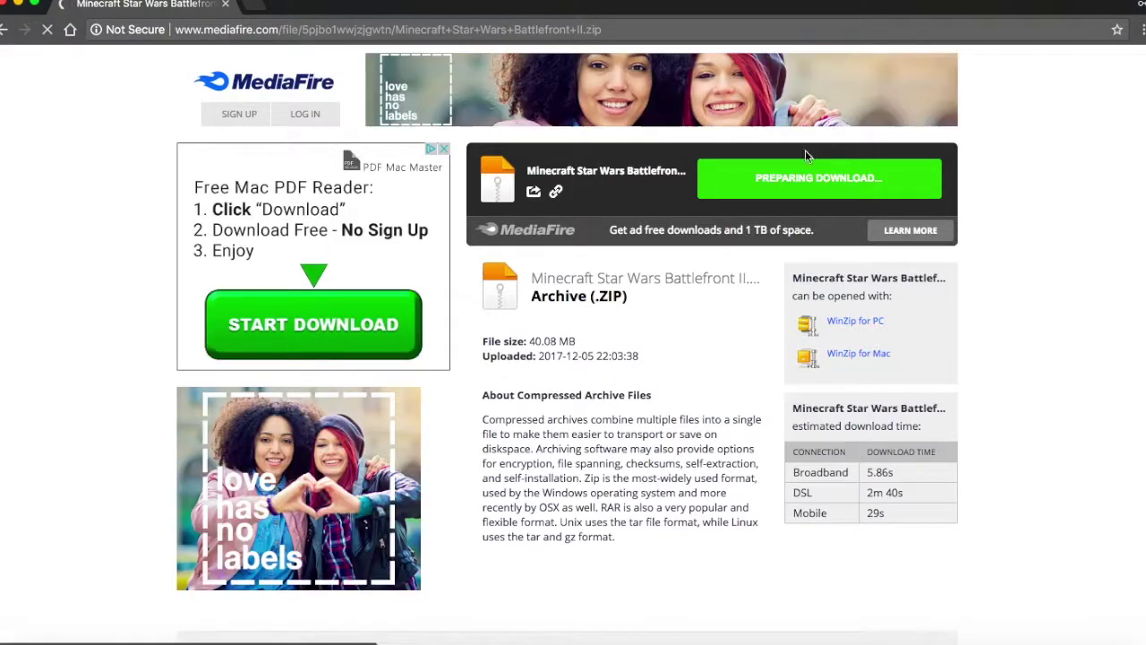
Download Minecraft Star Wars Battlefront II.zip from MediaFire and shrink the browser window to uncover the desktop.
click(844, 179)
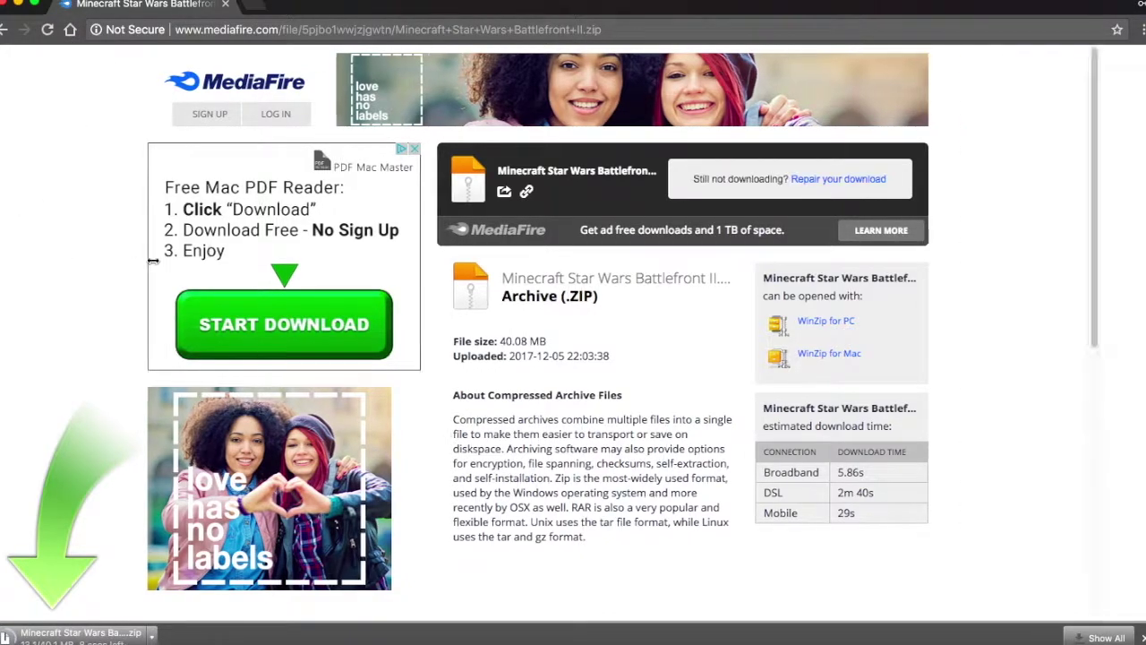
drag(2, 261, 254, 262)
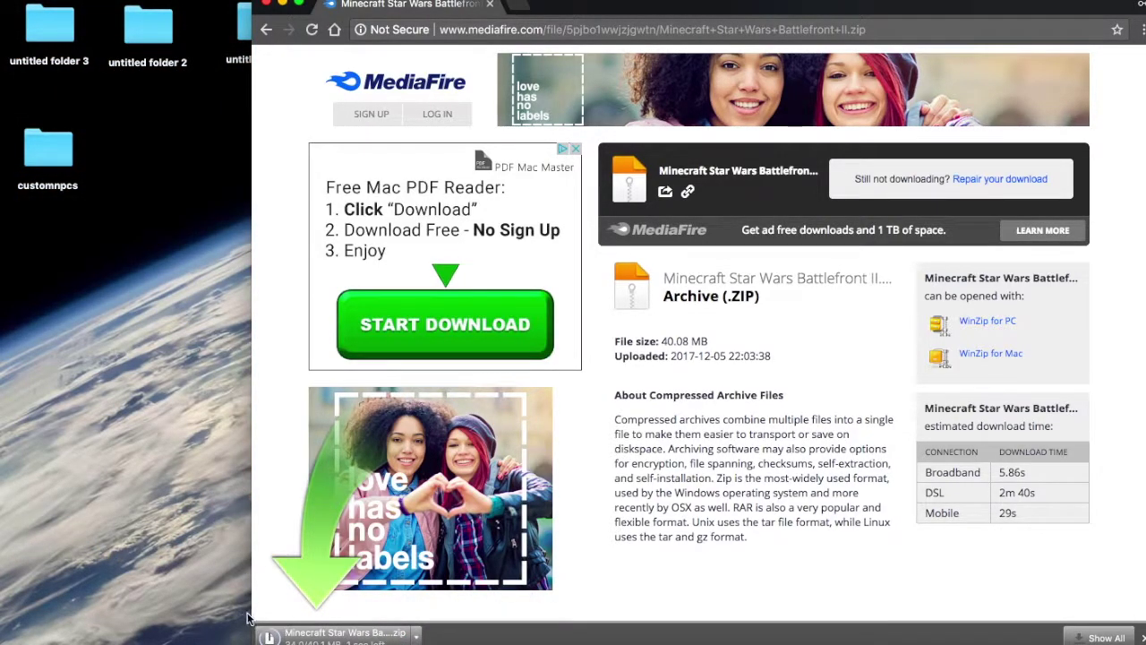
drag(255, 638, 432, 427)
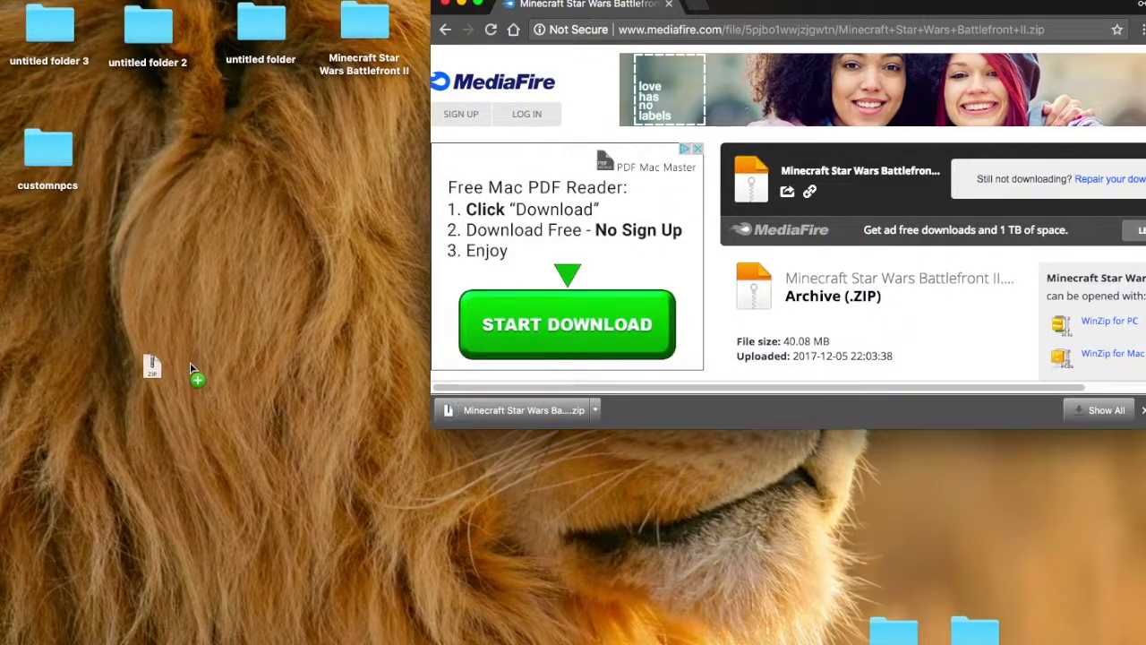
Copy the downloaded Minecraft Star Wars Battlefront II.zip onto the desktop and close the browser window.
drag(190, 362, 134, 351)
click(174, 292)
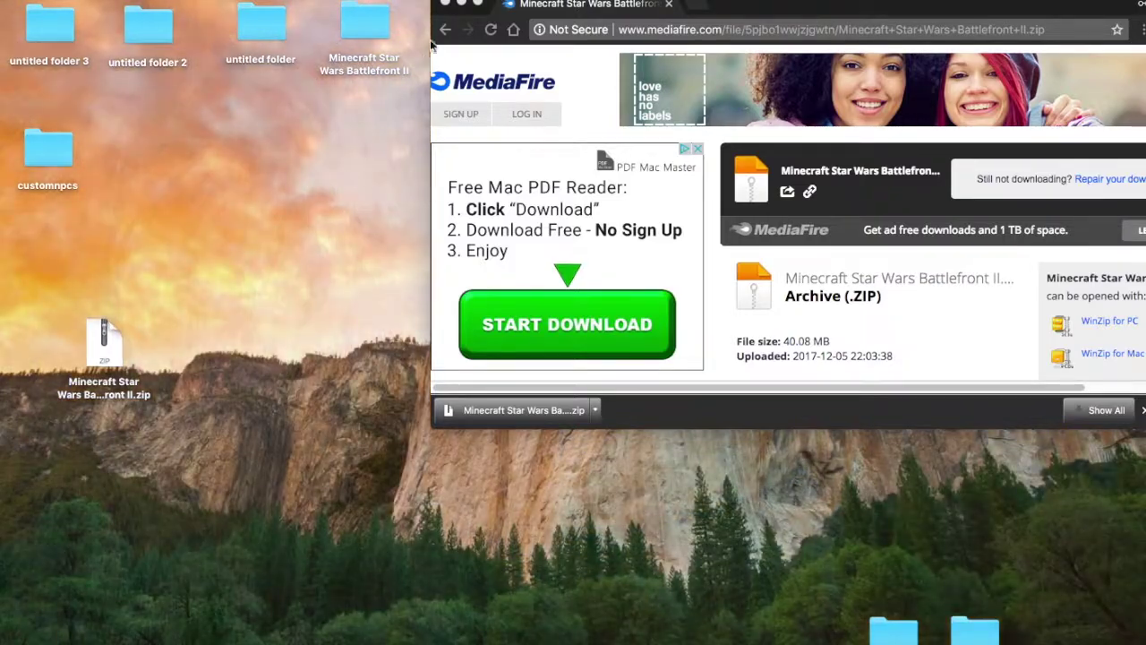
click(447, 4)
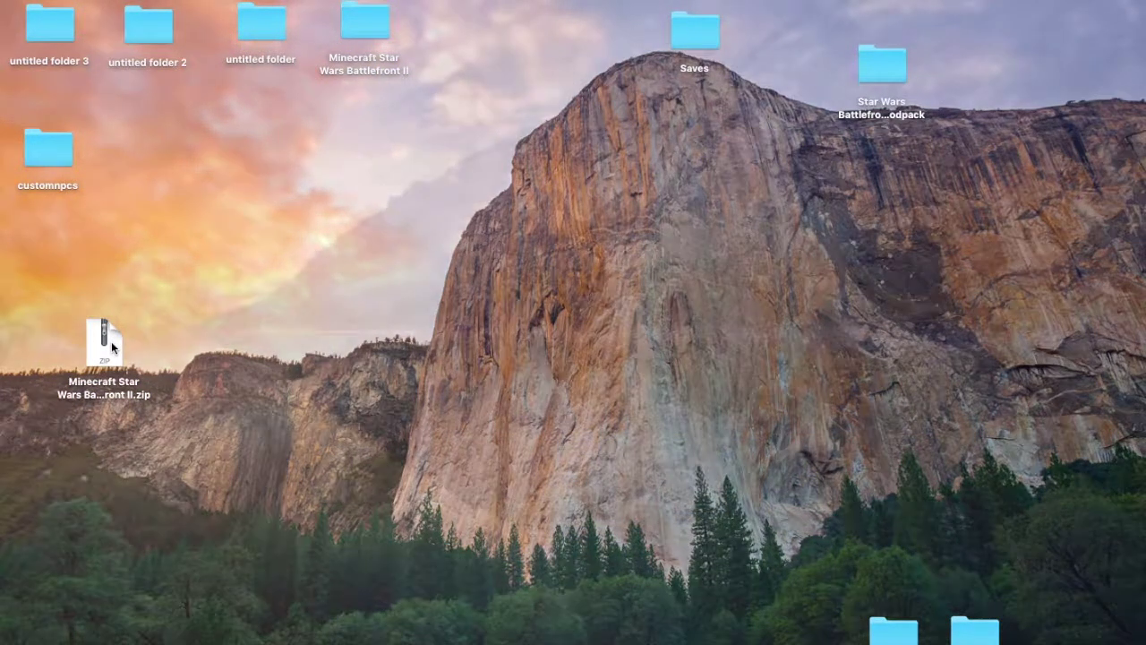
Extract Minecraft Star Wars Battlefront II.zip, place the extracted folder on a free area of the desktop and open it.
double_click(111, 342)
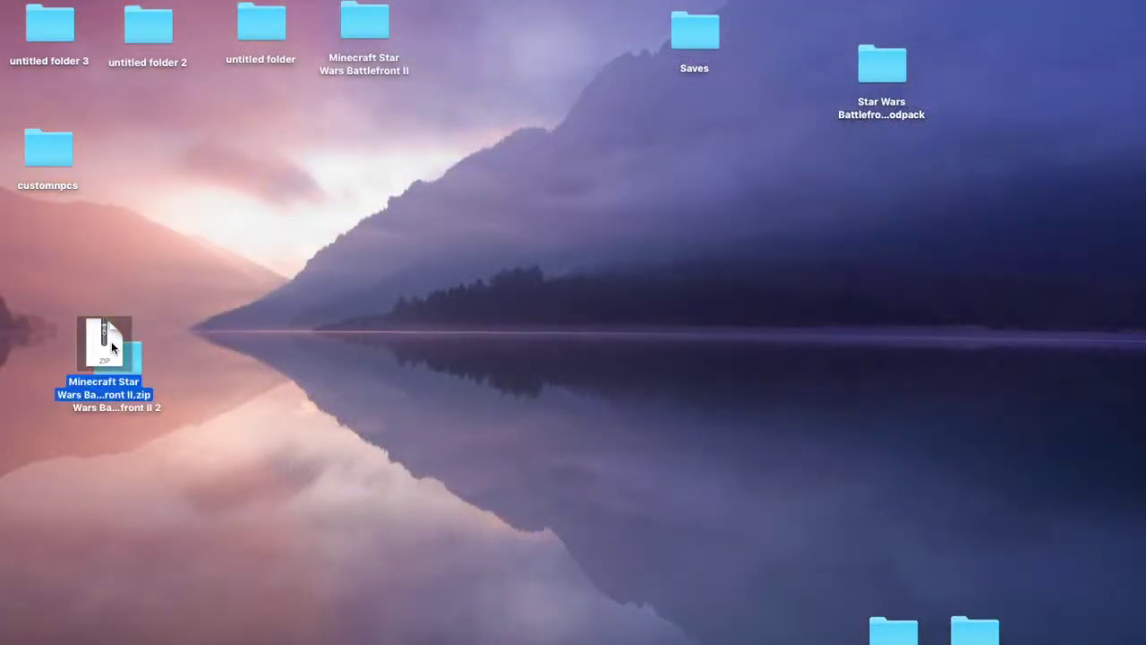
drag(129, 351, 524, 285)
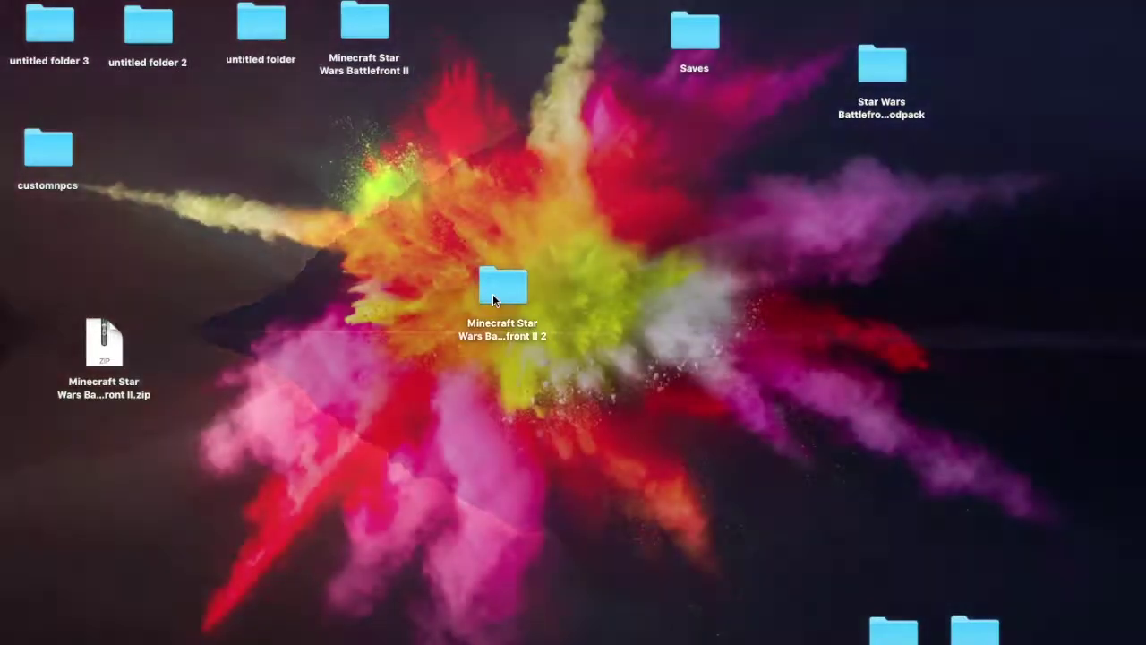
double_click(492, 297)
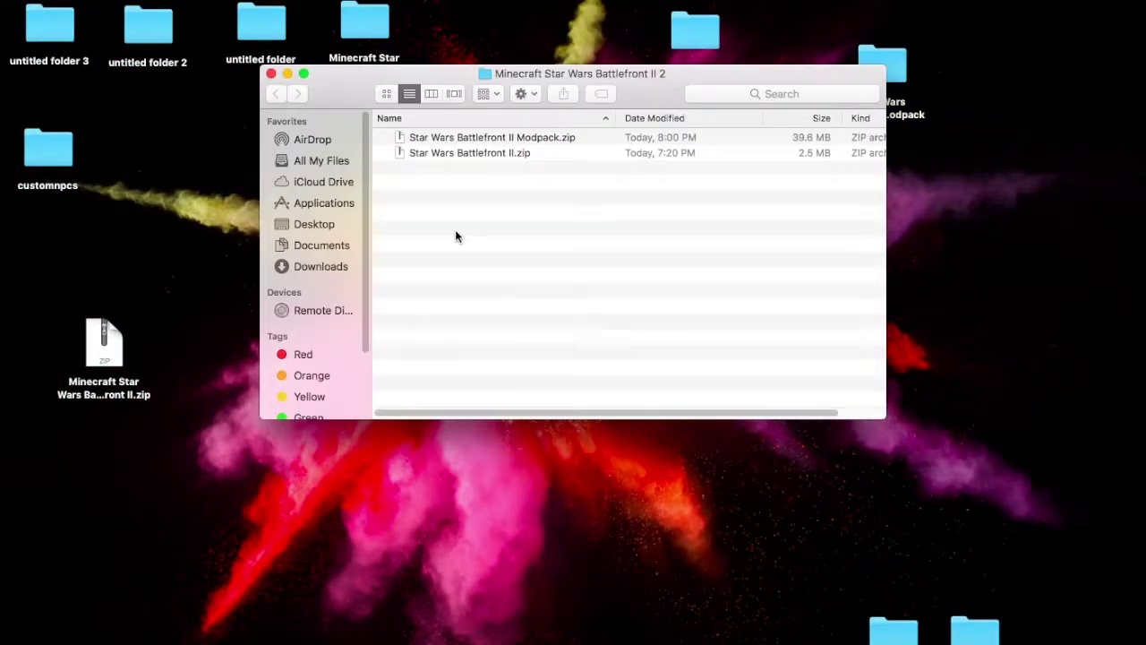
Move Star Wars Battlefront II Modpack.zip and Star Wars Battlefront II.zip out to the desktop and close the emptied folder.
drag(339, 79, 161, 83)
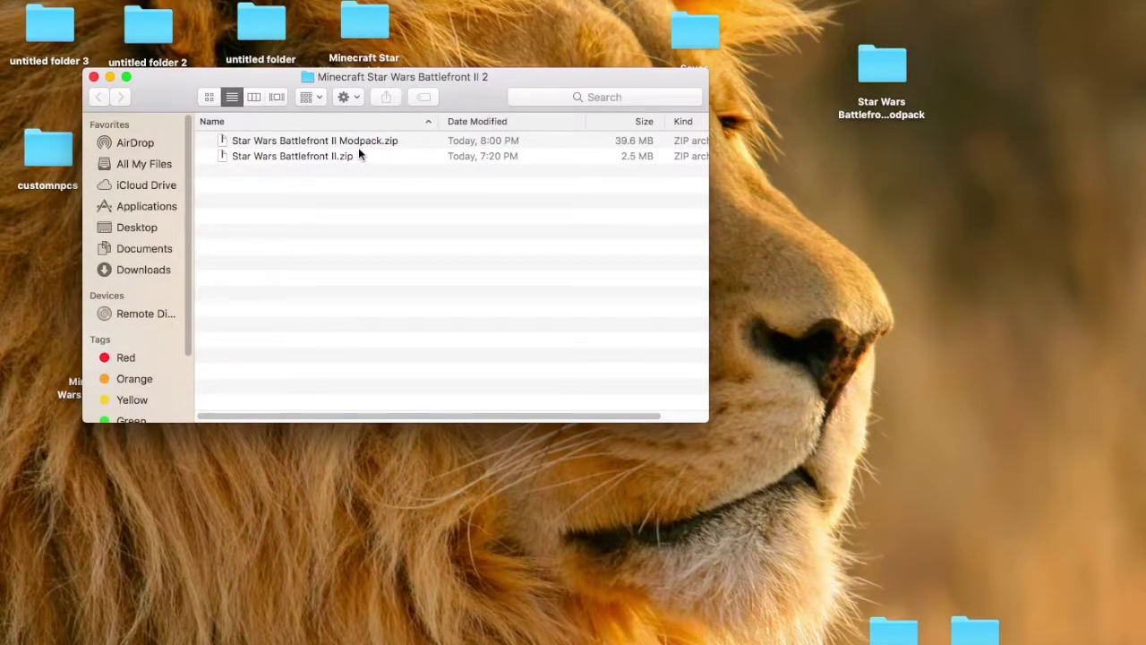
drag(367, 158, 812, 298)
click(888, 278)
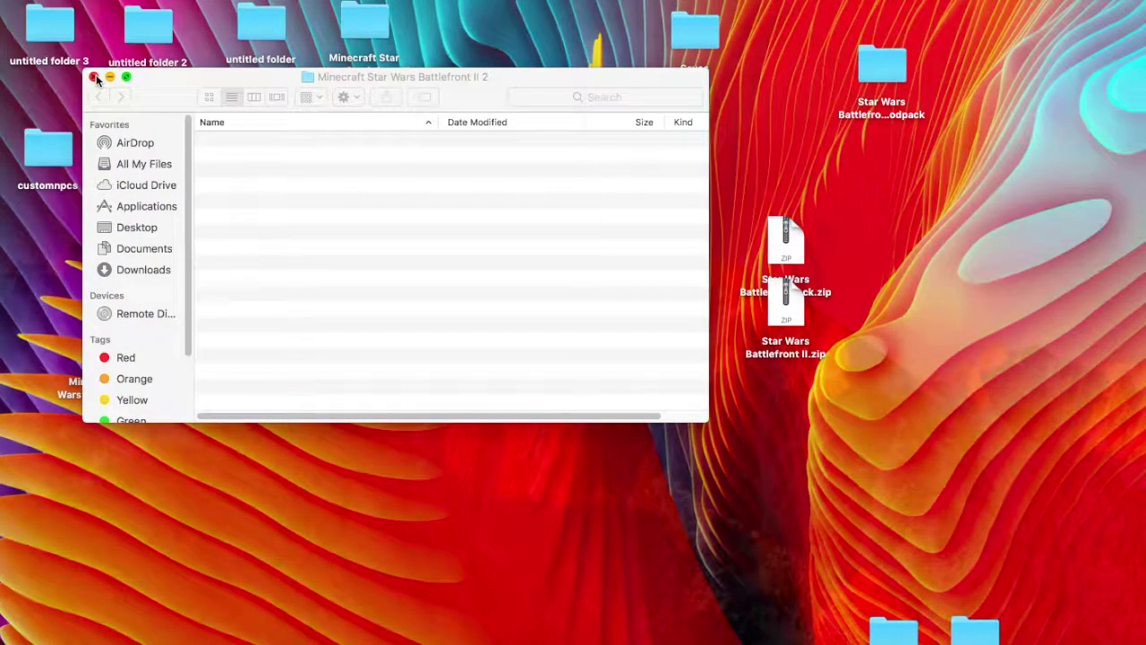
click(95, 77)
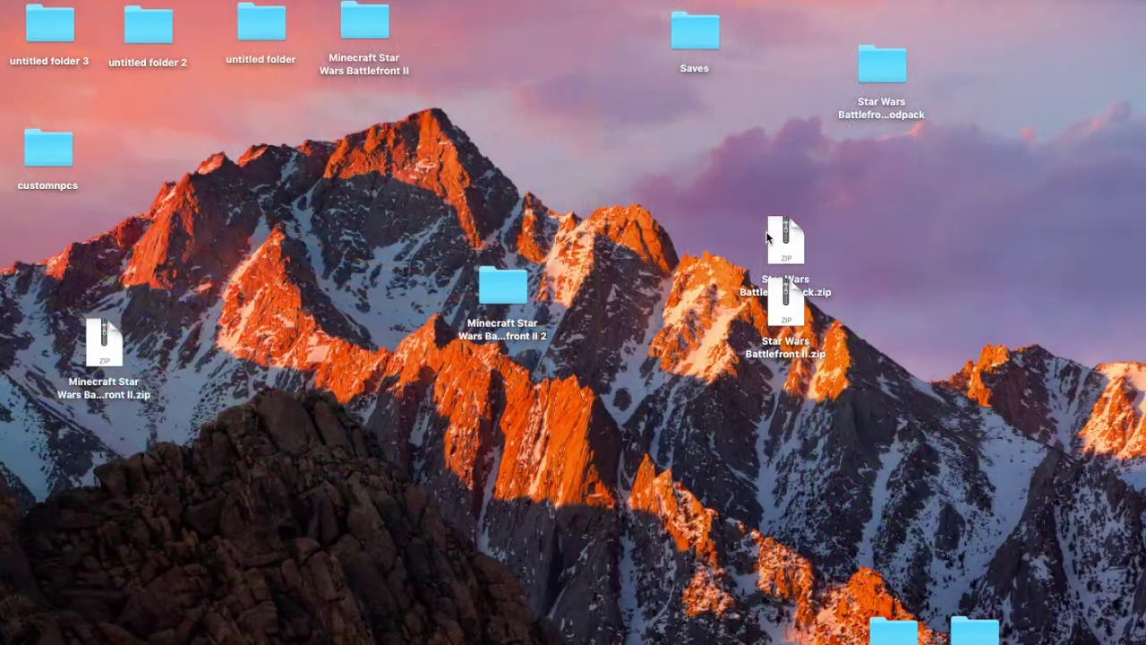
Extract Star Wars Battlefront II Modpack.zip and set its folder apart from the emptied download folder and the used modpack zip.
click(767, 236)
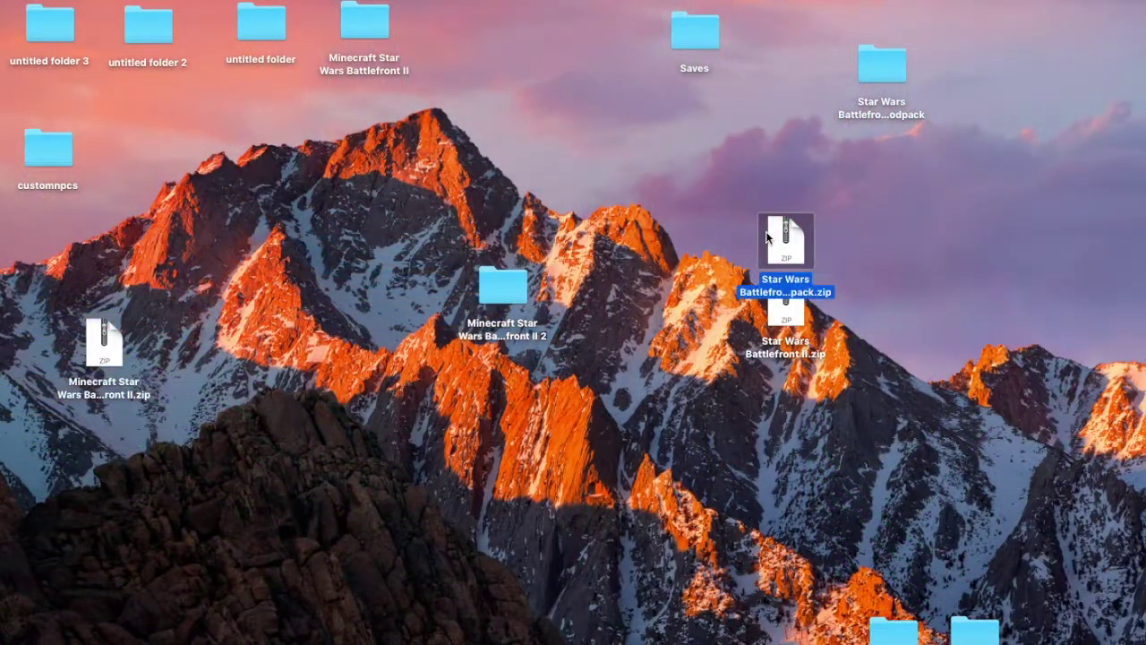
double_click(767, 236)
drag(822, 251, 535, 159)
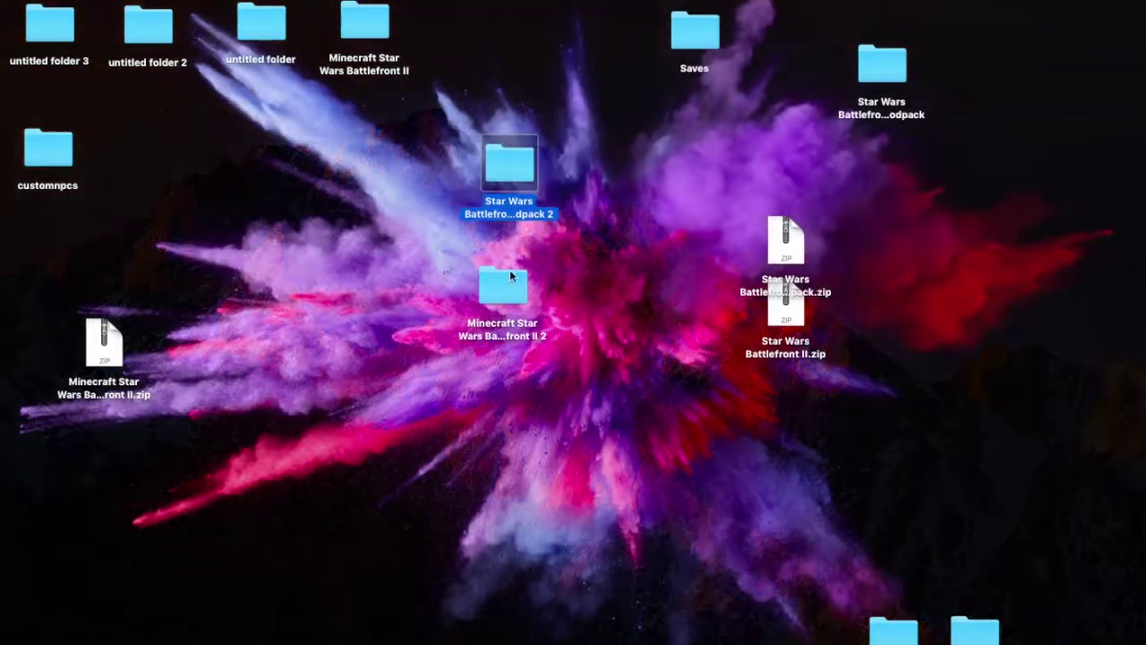
drag(509, 273, 76, 237)
drag(780, 249, 59, 439)
click(501, 360)
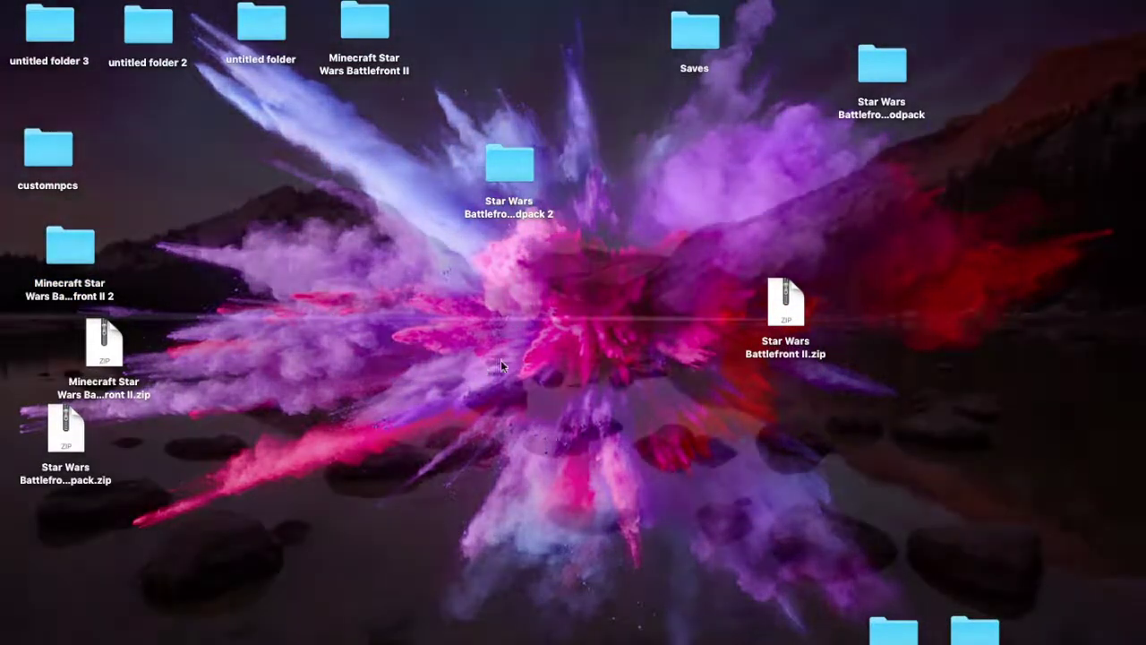
Extract Star Wars Battlefront II.zip and place the resulting folder beside the extracted modpack folder.
double_click(780, 305)
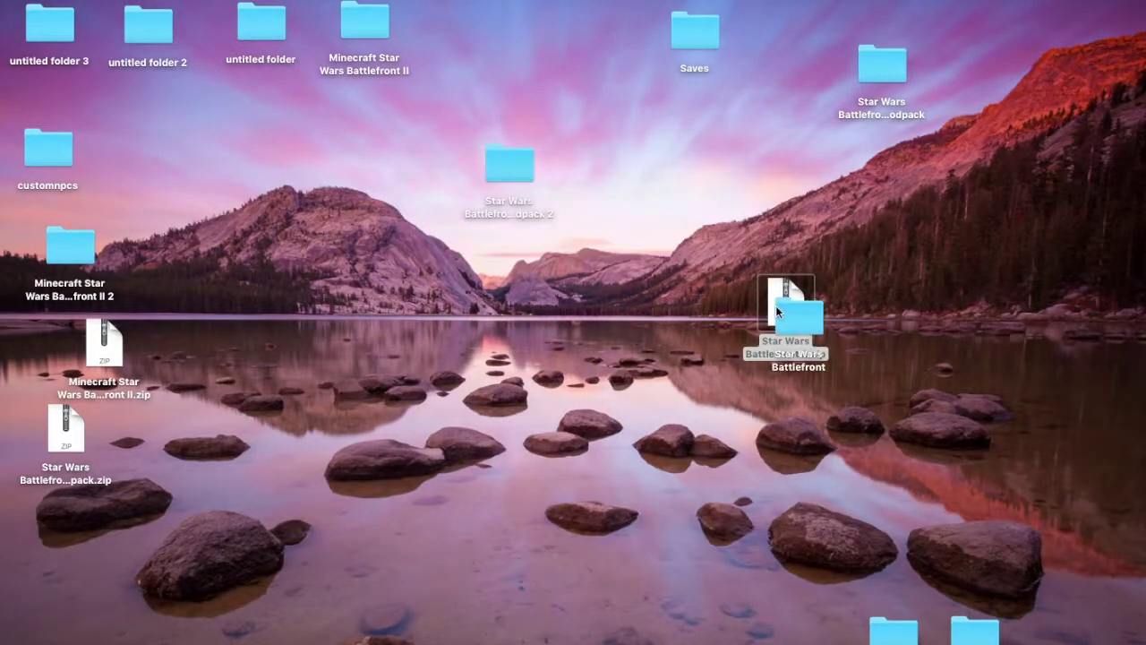
drag(797, 314, 636, 160)
click(685, 190)
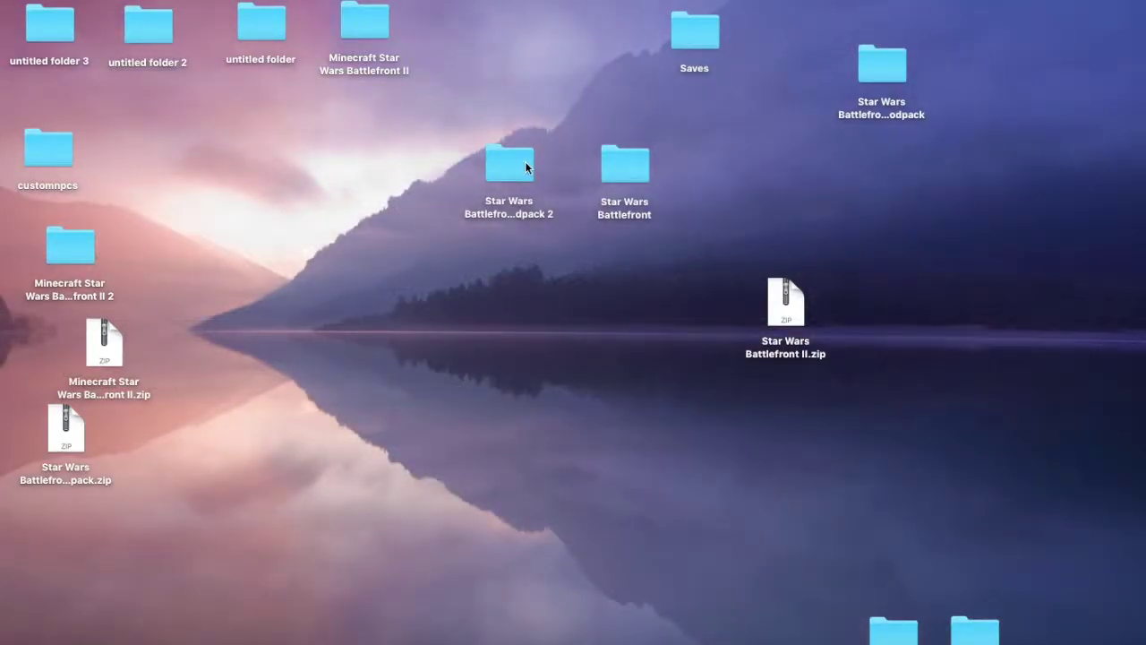
Use Spotlight to open the folder /users/volcanicminecraft/library/application support/minecraft.
key(super+space)
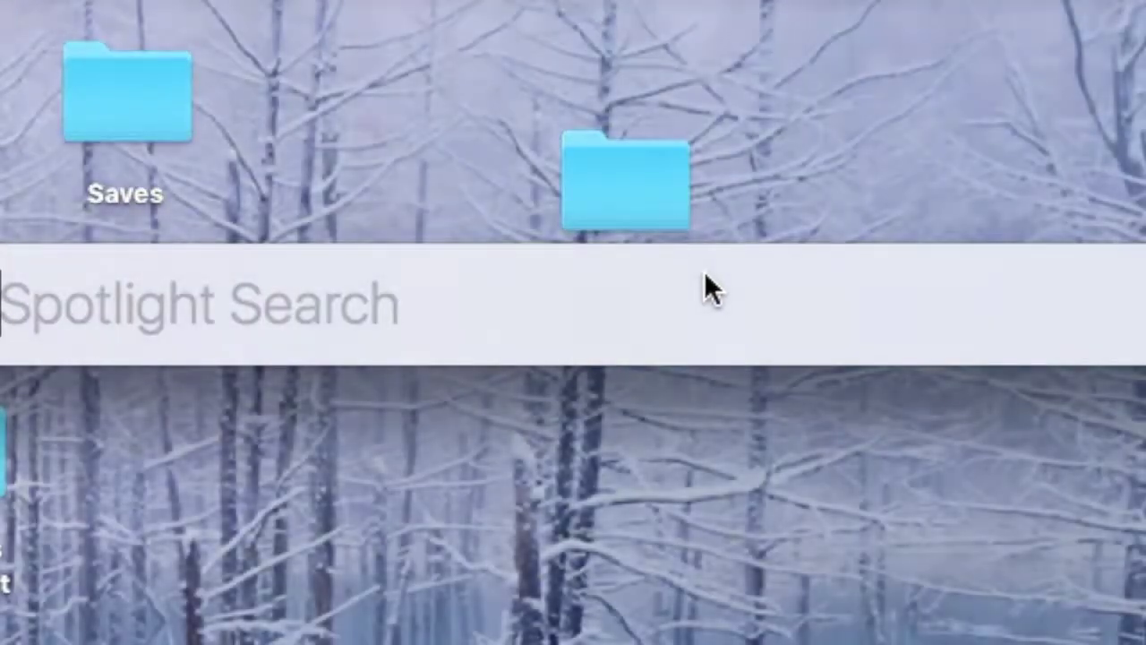
text(Muse)
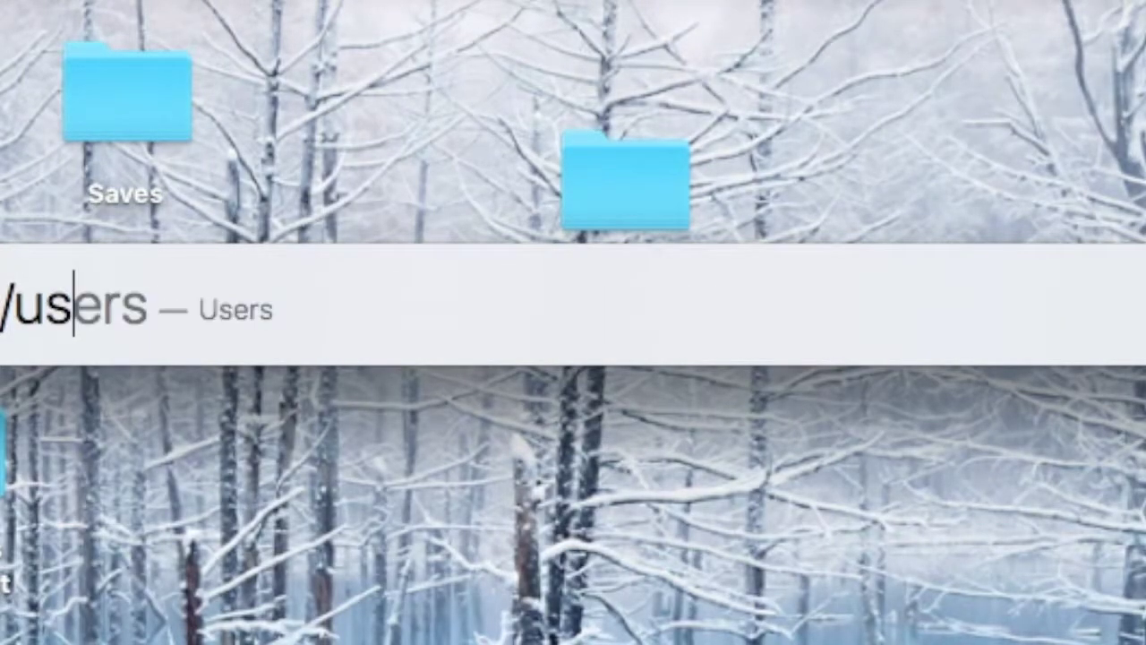
text(rs/)
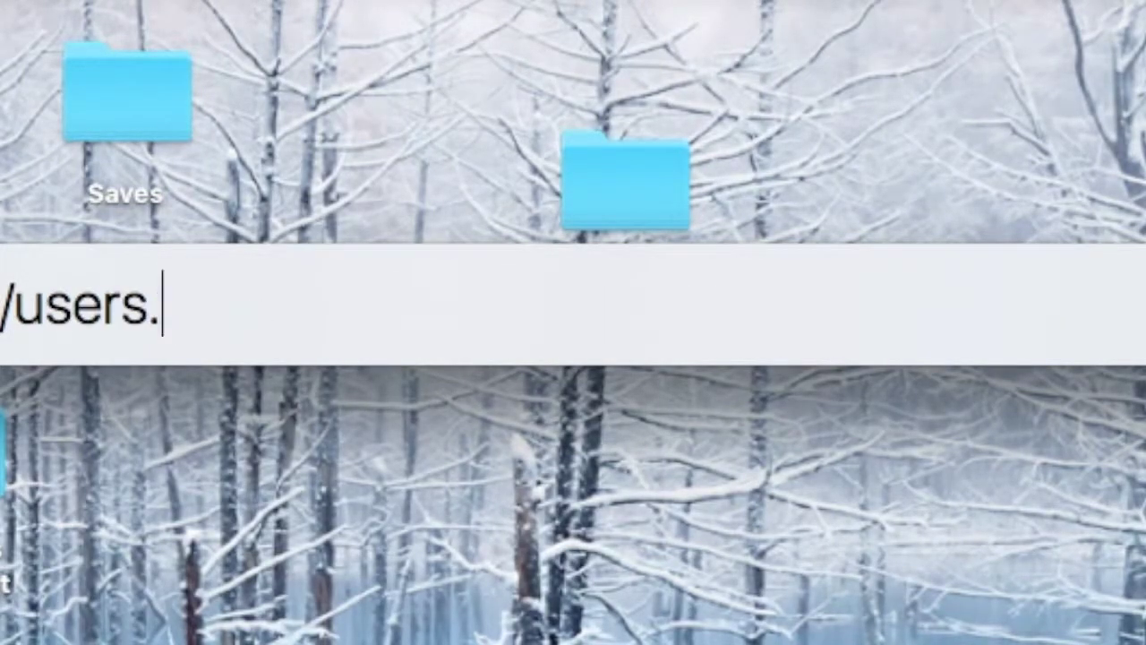
text(volca)
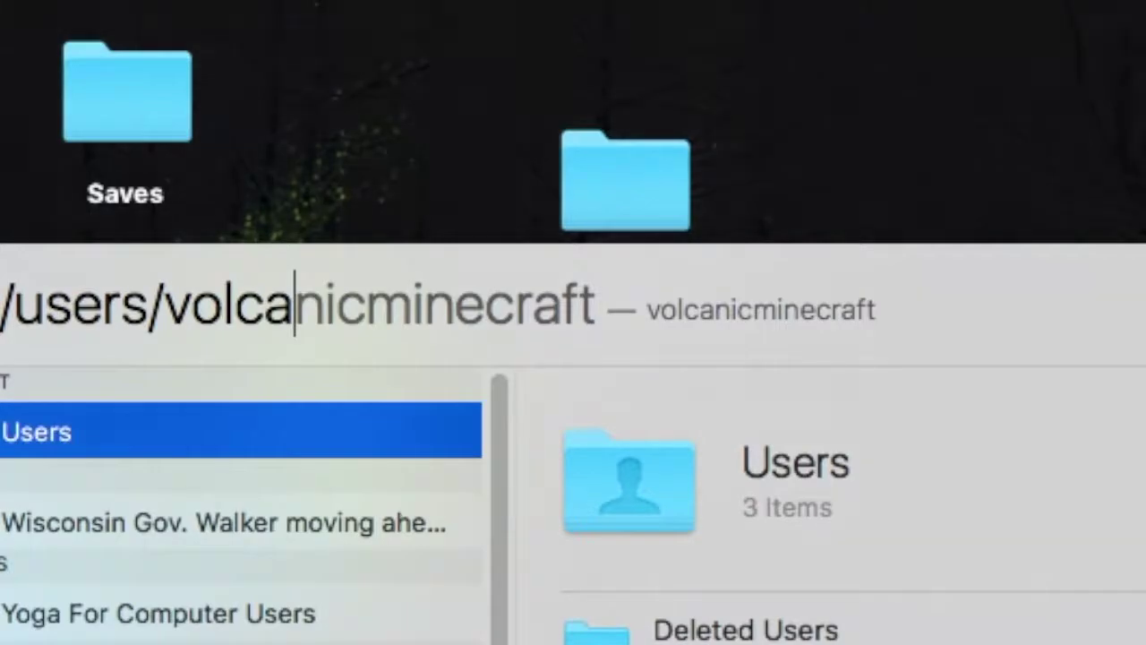
text(nic)
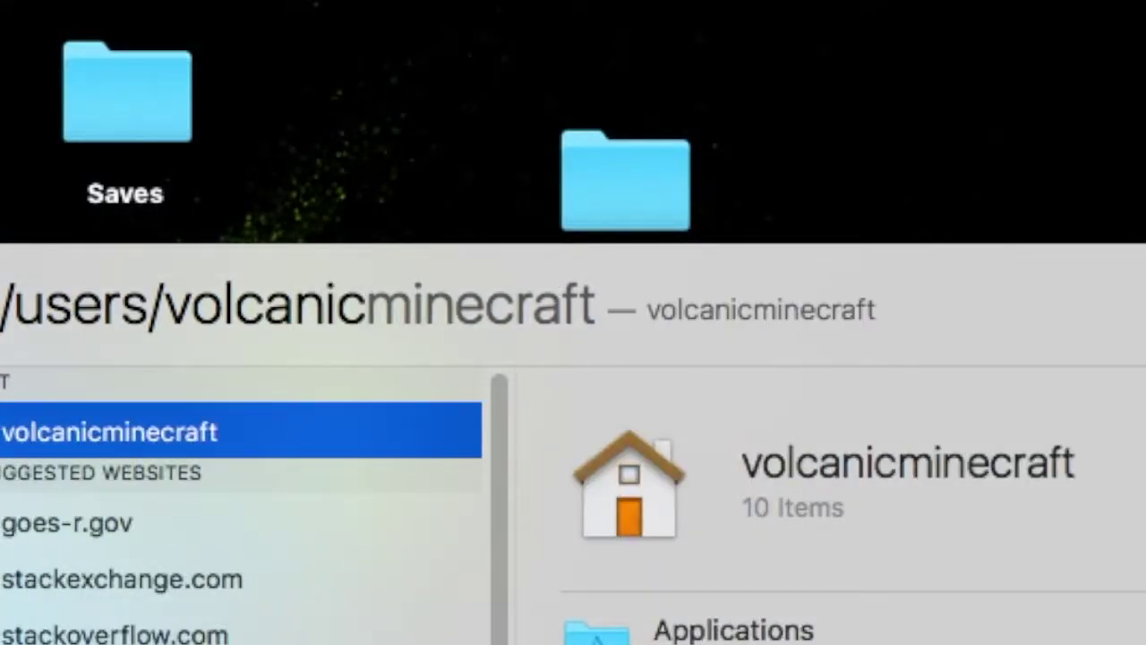
text(minecraf)
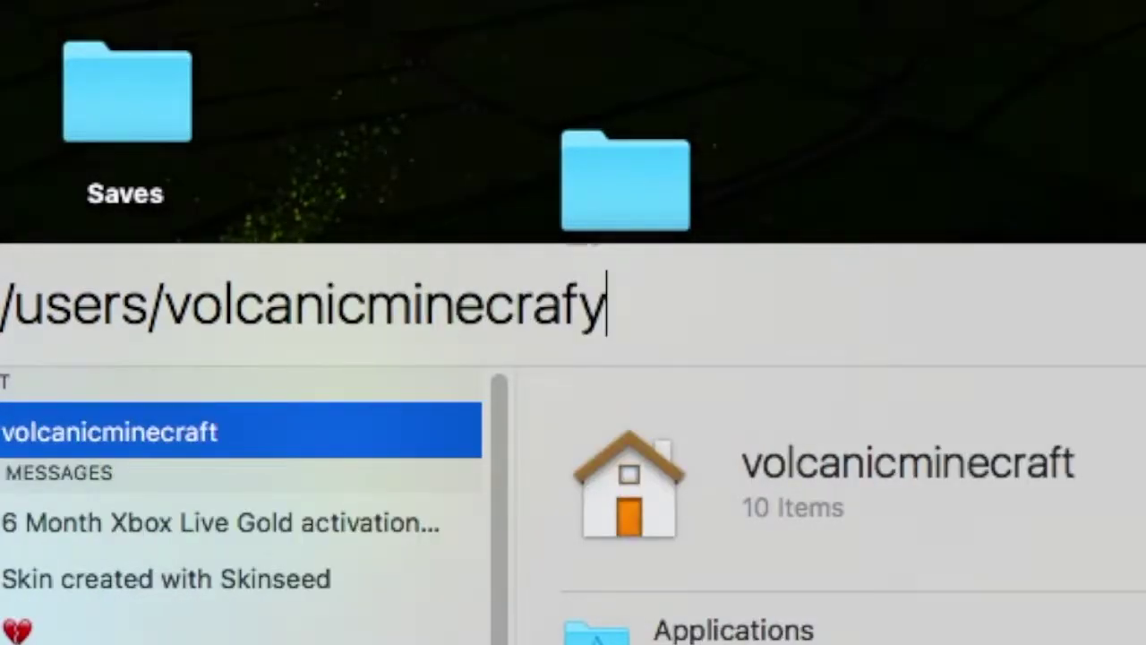
text(y)
key(BackSpace)
text(t/)
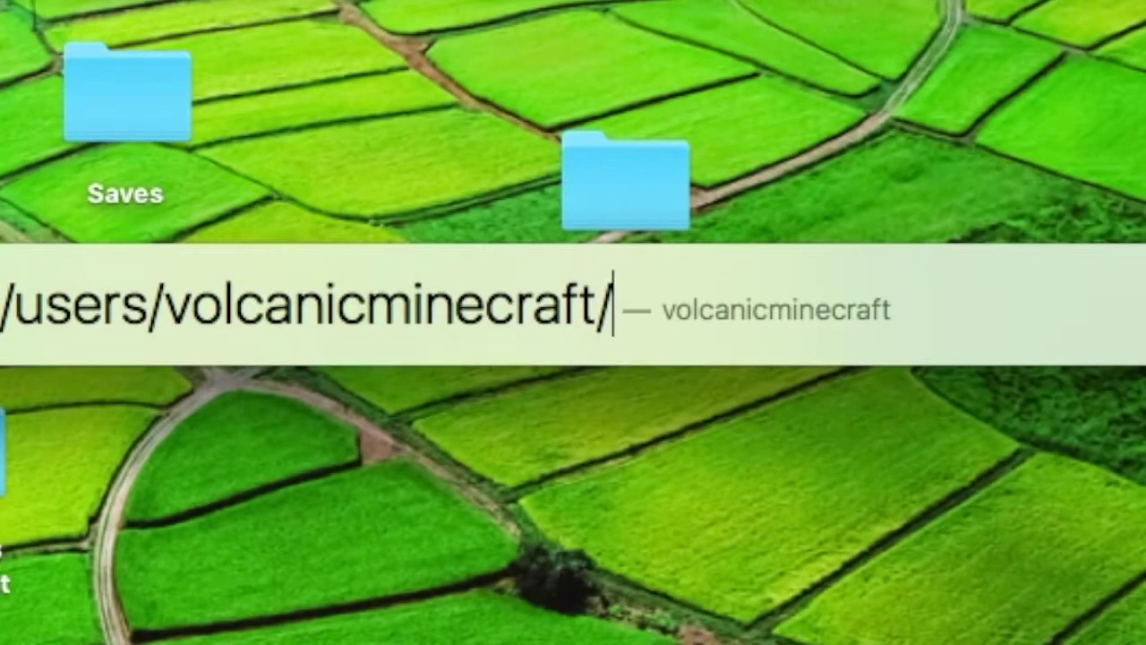
text(library/app)
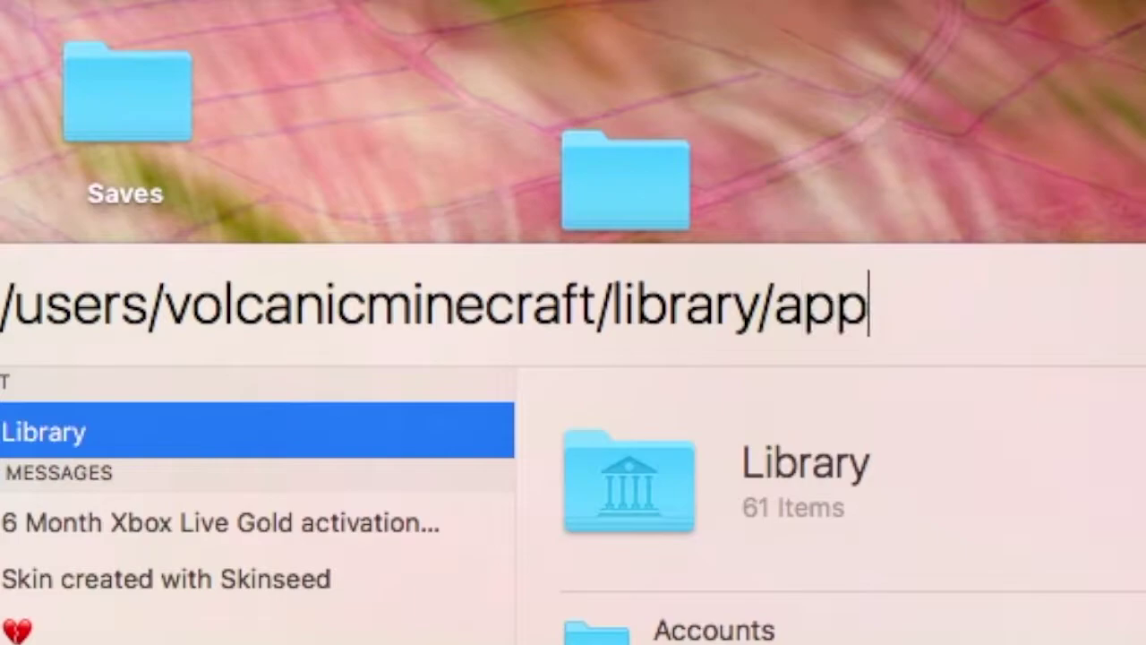
text(lict)
key(BackSpace)
text(a)
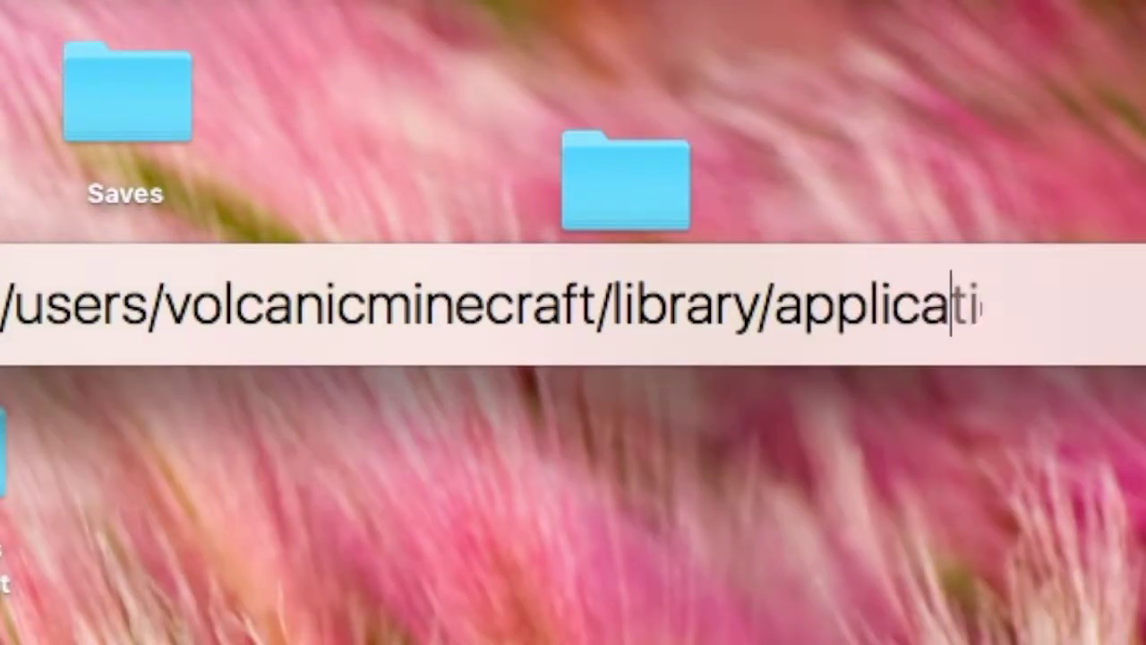
text(tion )
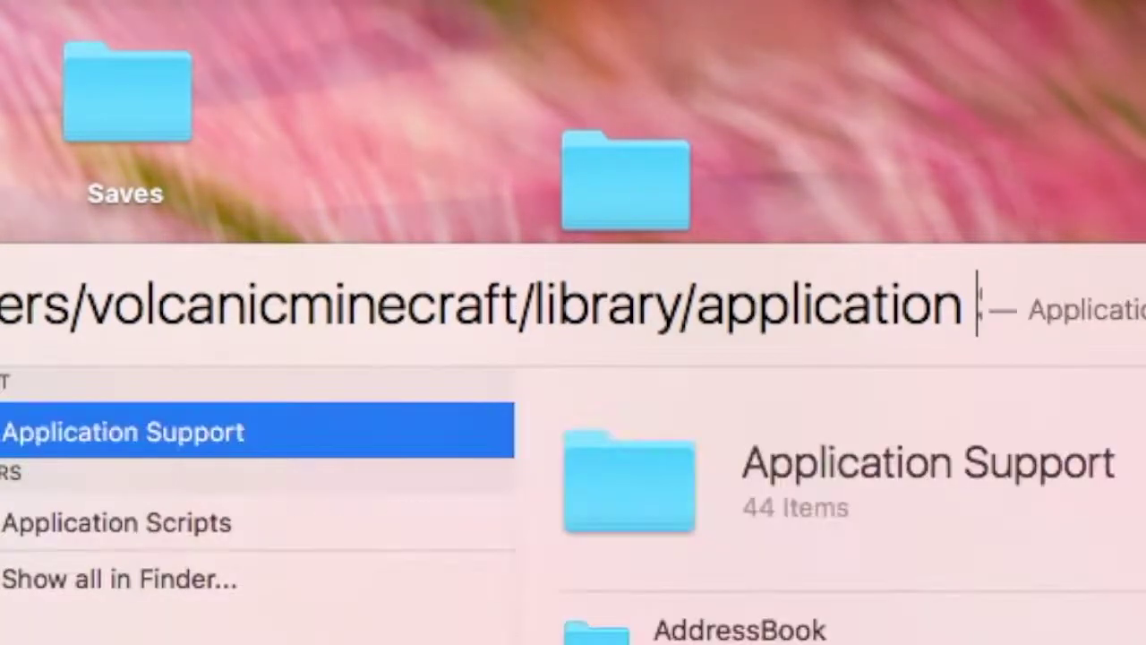
text(support)
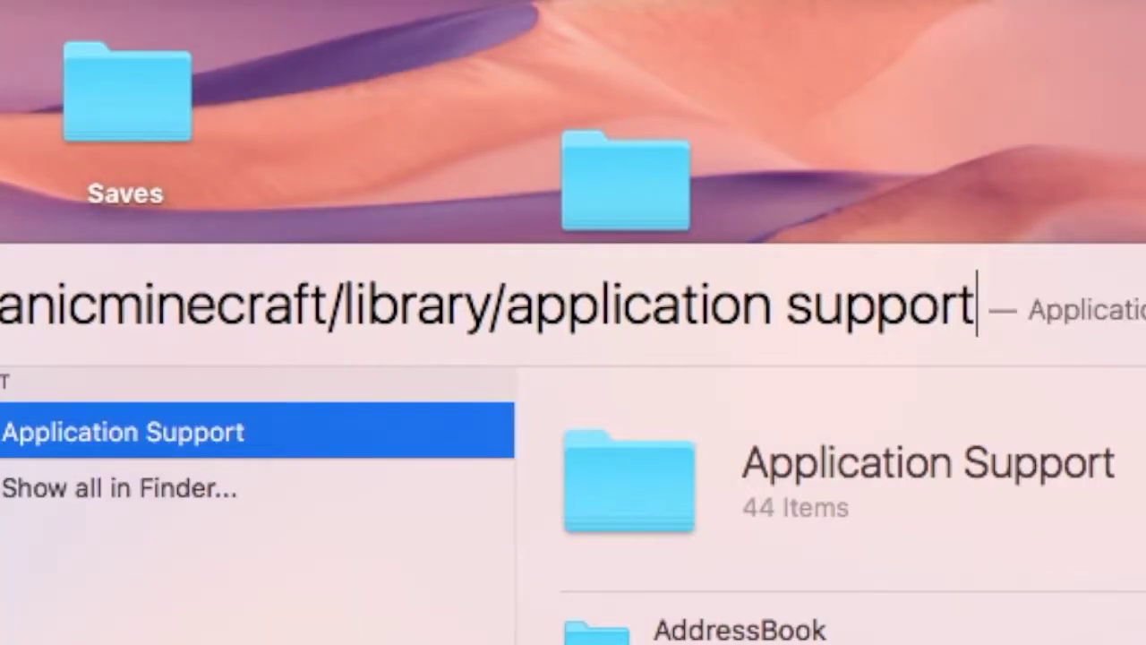
text(/mine)
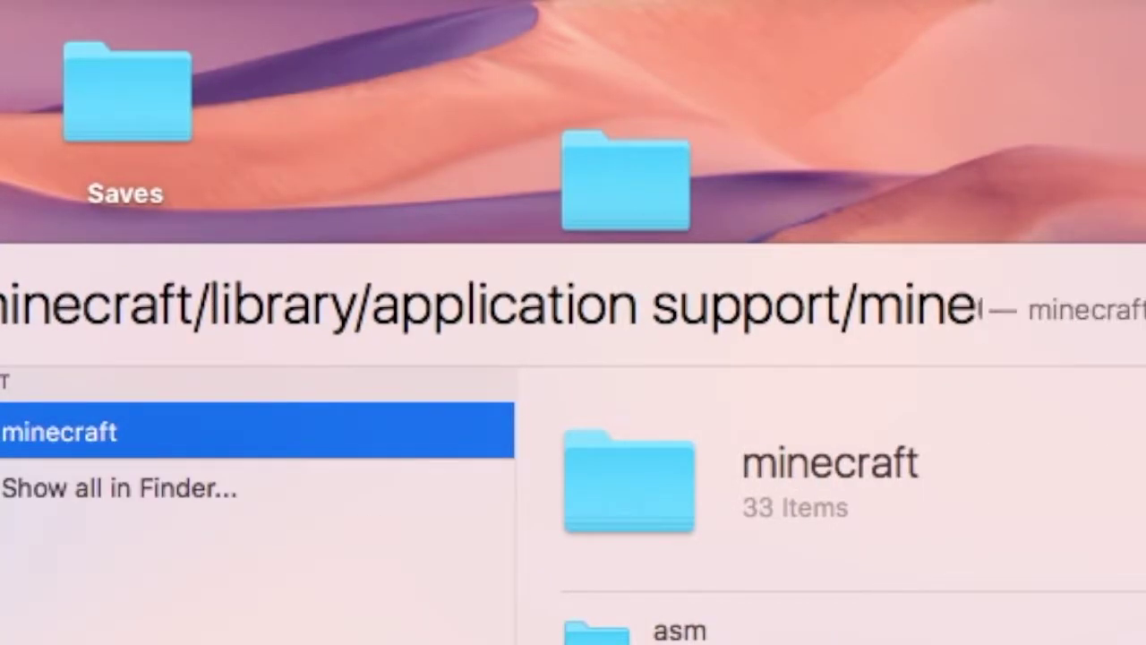
text(craft)
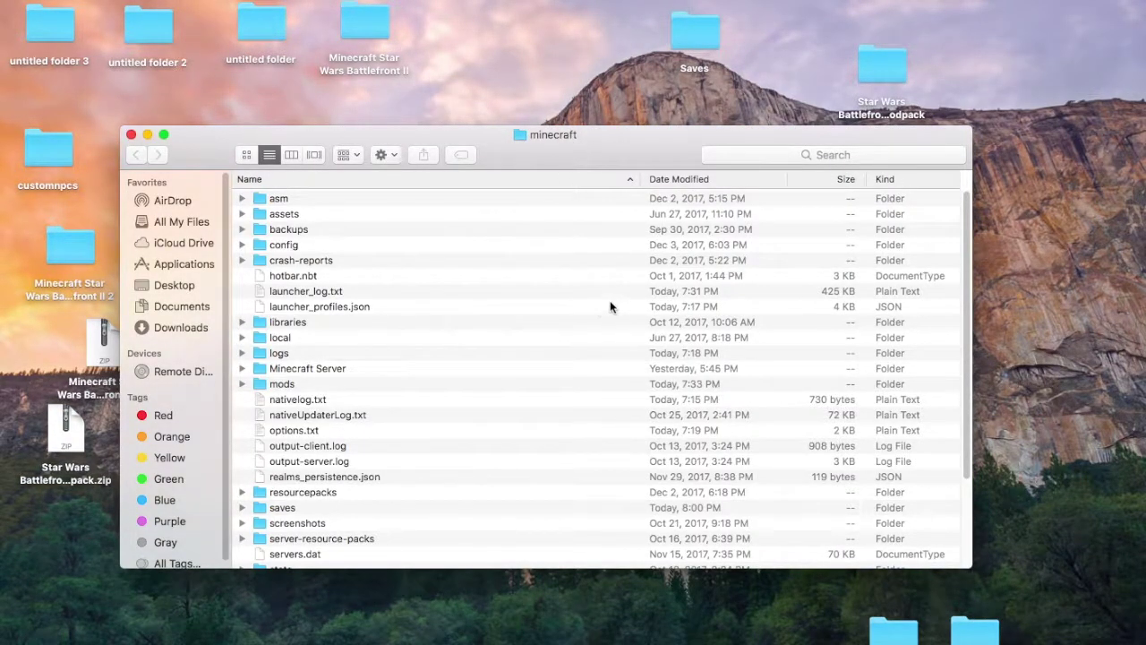
Move the extracted Star Wars Battlefront folder from the desktop into Minecraft's saves folder and open it there.
scroll(483, 376, down, 4)
double_click(344, 441)
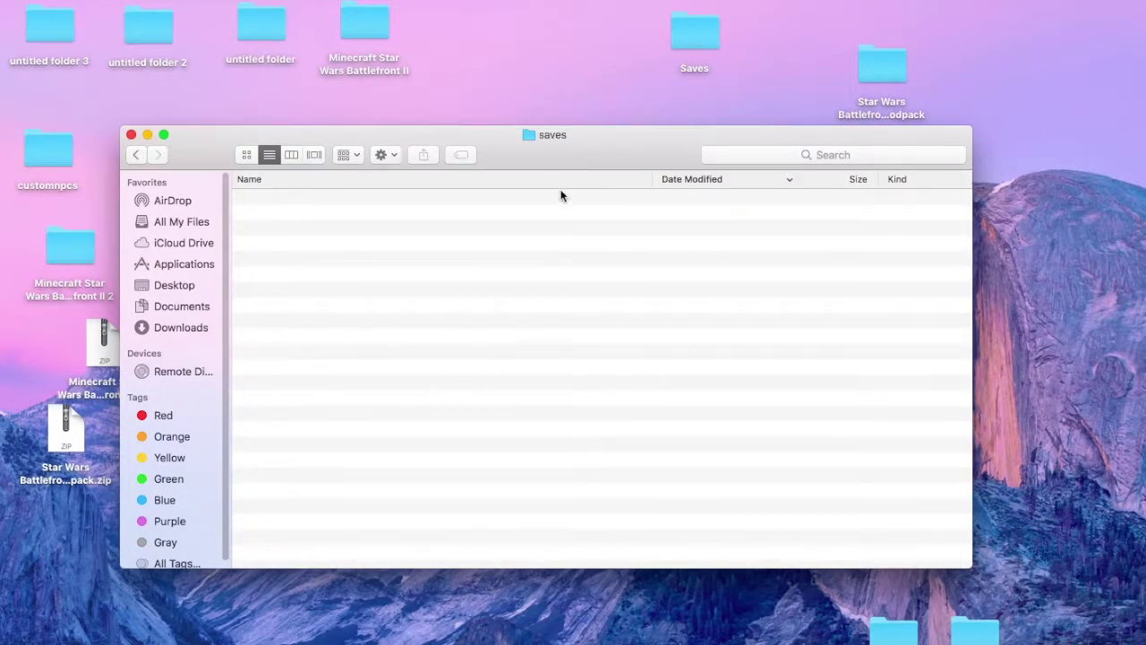
drag(543, 146, 782, 228)
drag(608, 119, 636, 305)
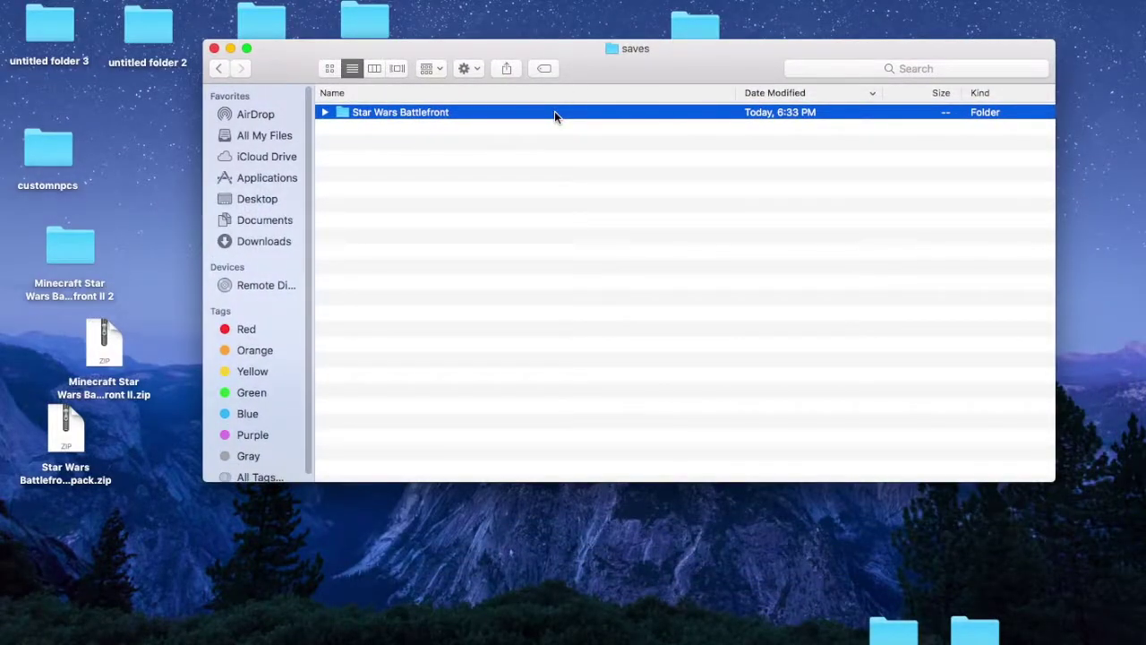
double_click(555, 111)
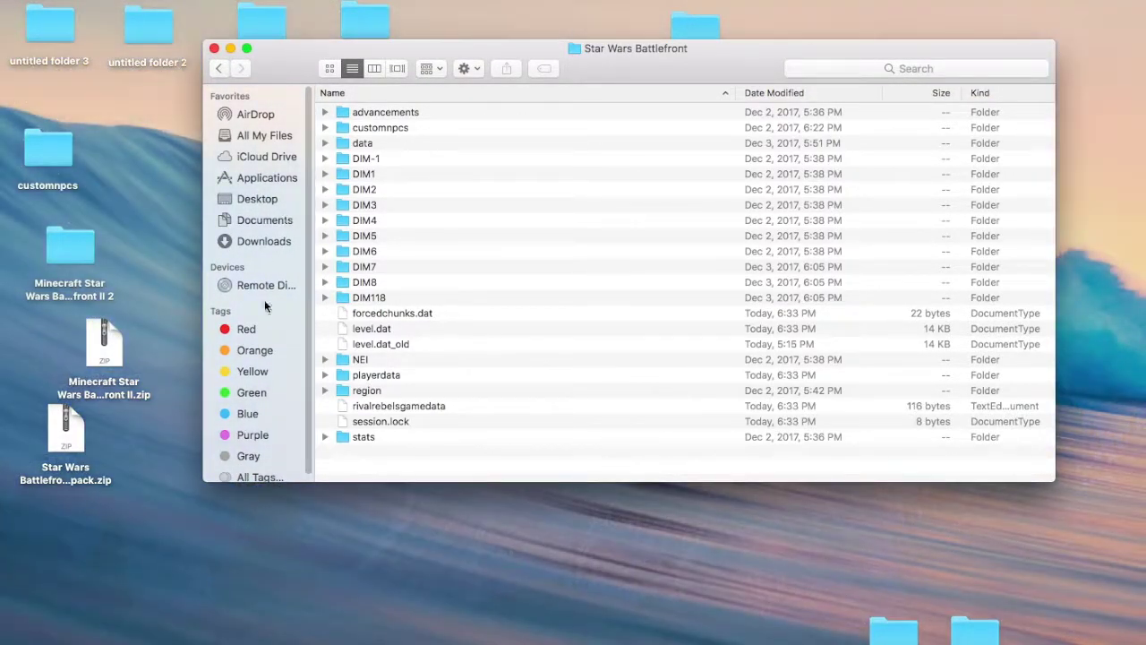
Return from the world folder to the minecraft folder and open its mods folder.
click(222, 73)
click(222, 73)
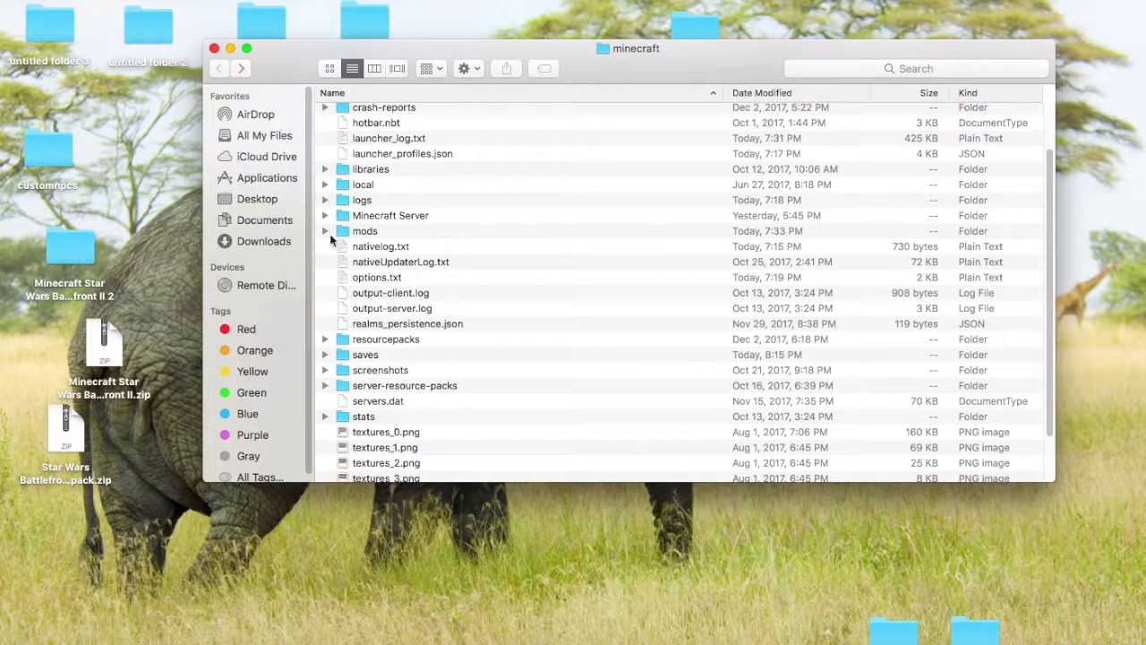
scroll(388, 269, up, 1)
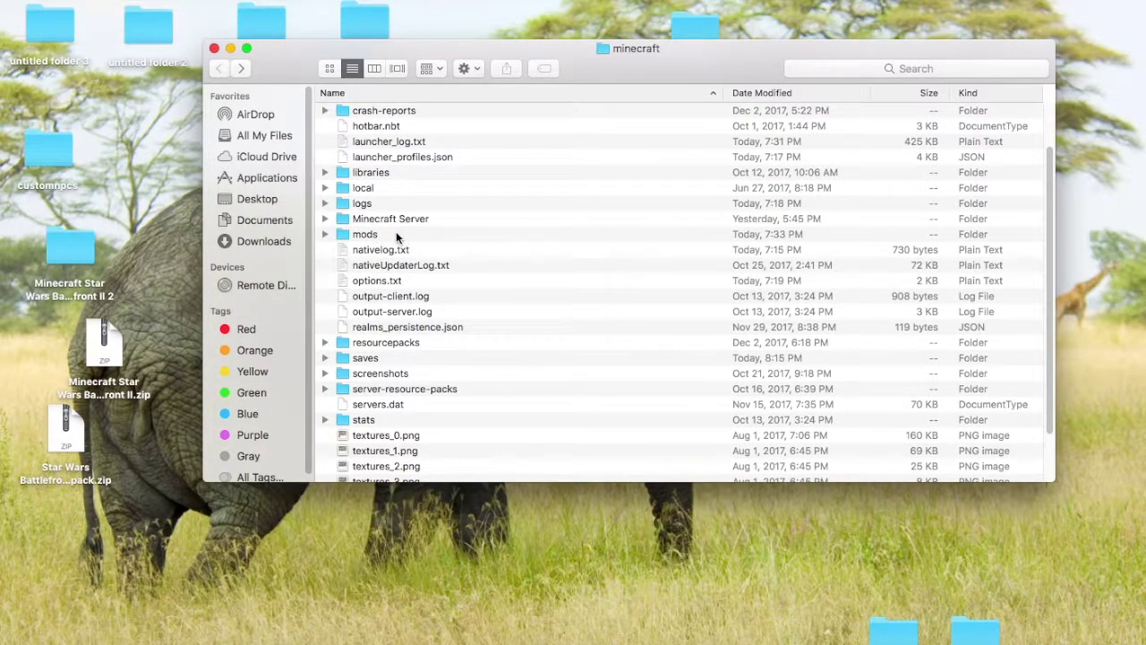
double_click(458, 234)
Move everything in the desktop's Star Wars Battlefront II Modpack 2 folder into the mods folder and close the emptied modpack folder.
drag(371, 54, 697, 142)
double_click(492, 168)
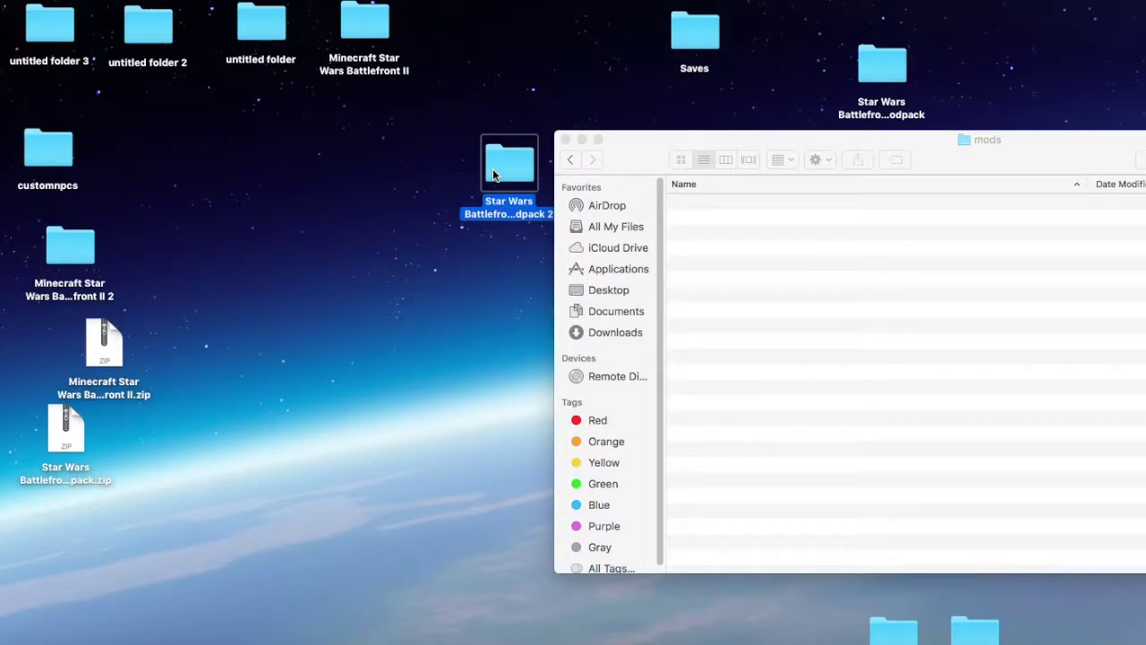
drag(317, 322, 284, 220)
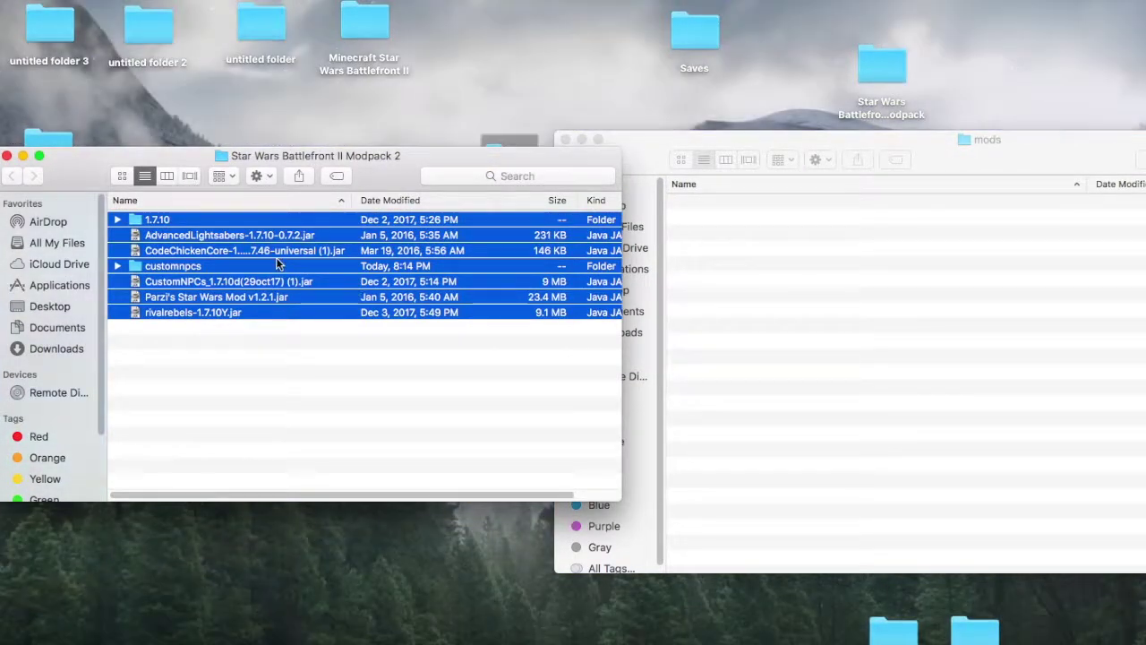
drag(276, 257, 813, 298)
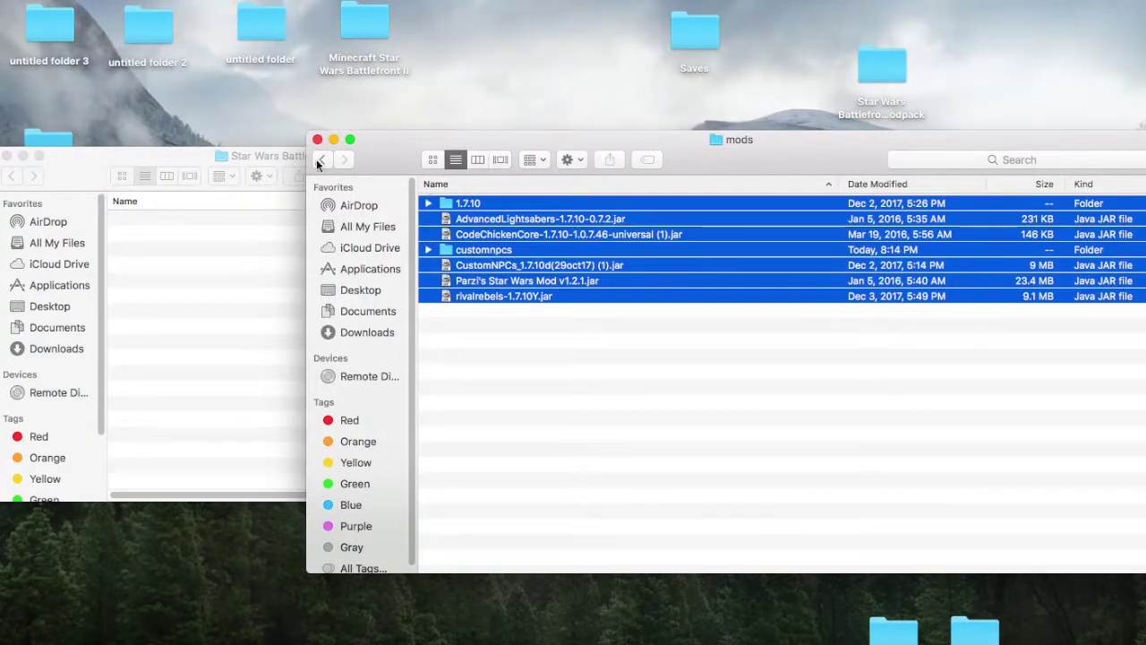
click(8, 156)
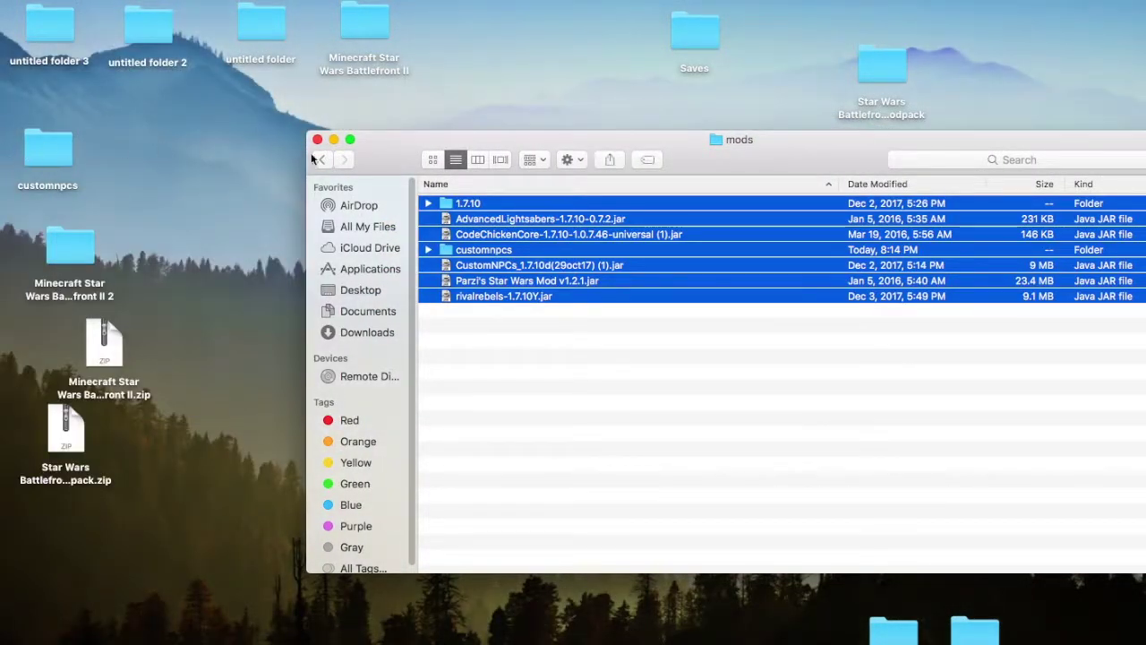
Move the customnpcs folder out of mods onto the desktop, replacing the older copy there.
click(550, 314)
drag(408, 278, 255, 263)
drag(204, 190, 204, 190)
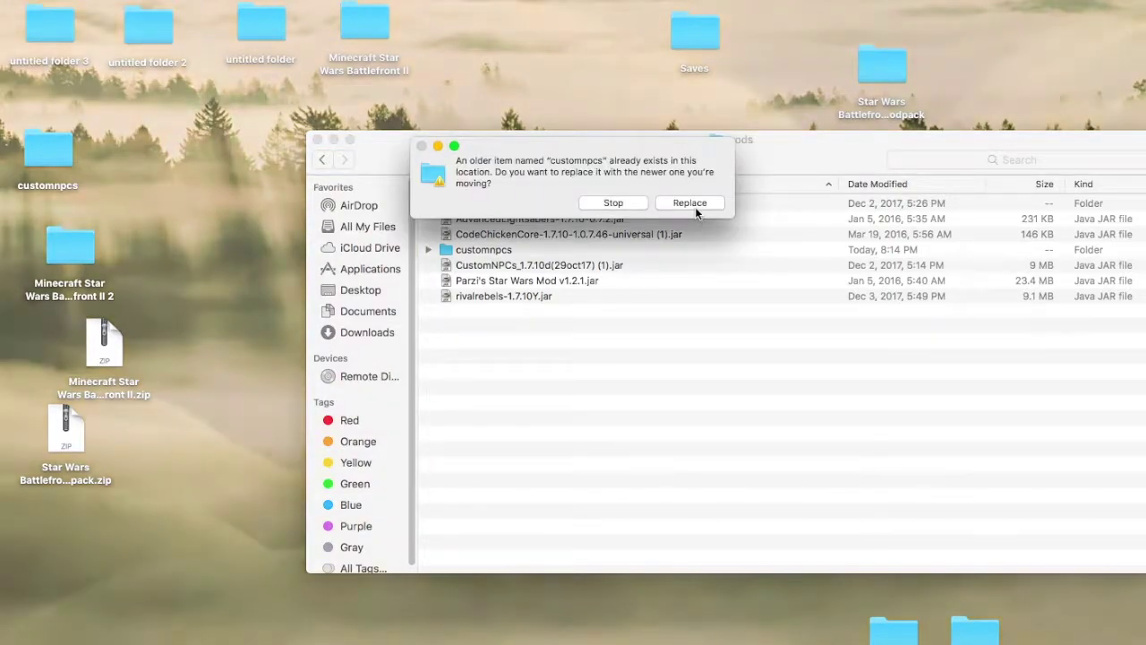
click(695, 202)
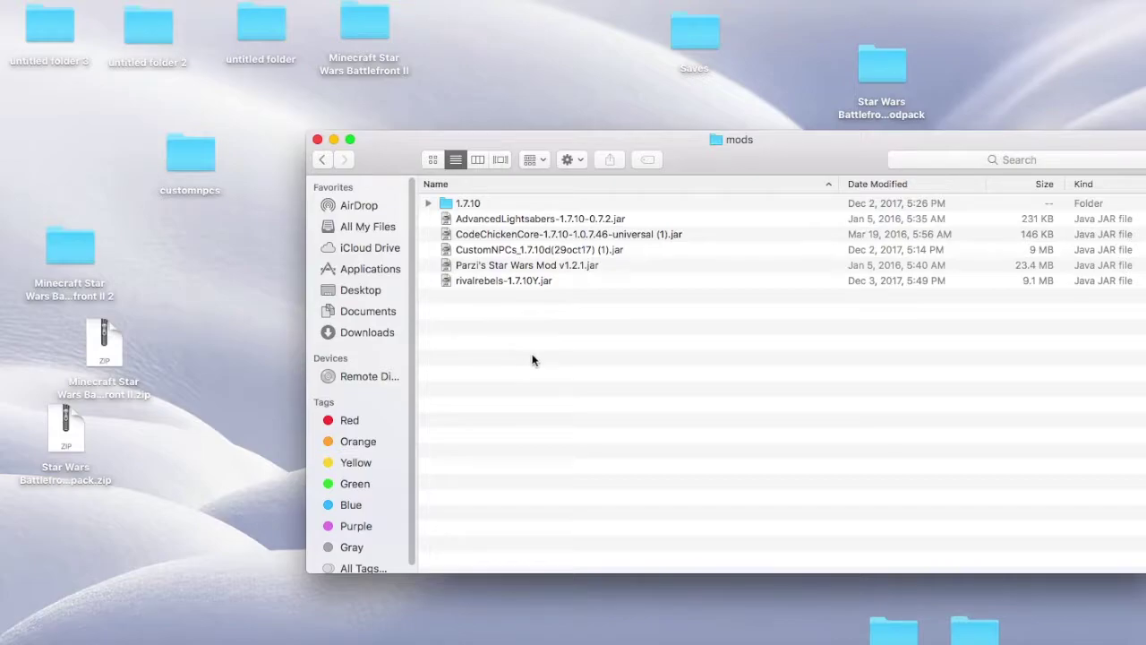
Move the customnpcs folder from the desktop into the main minecraft folder.
click(320, 160)
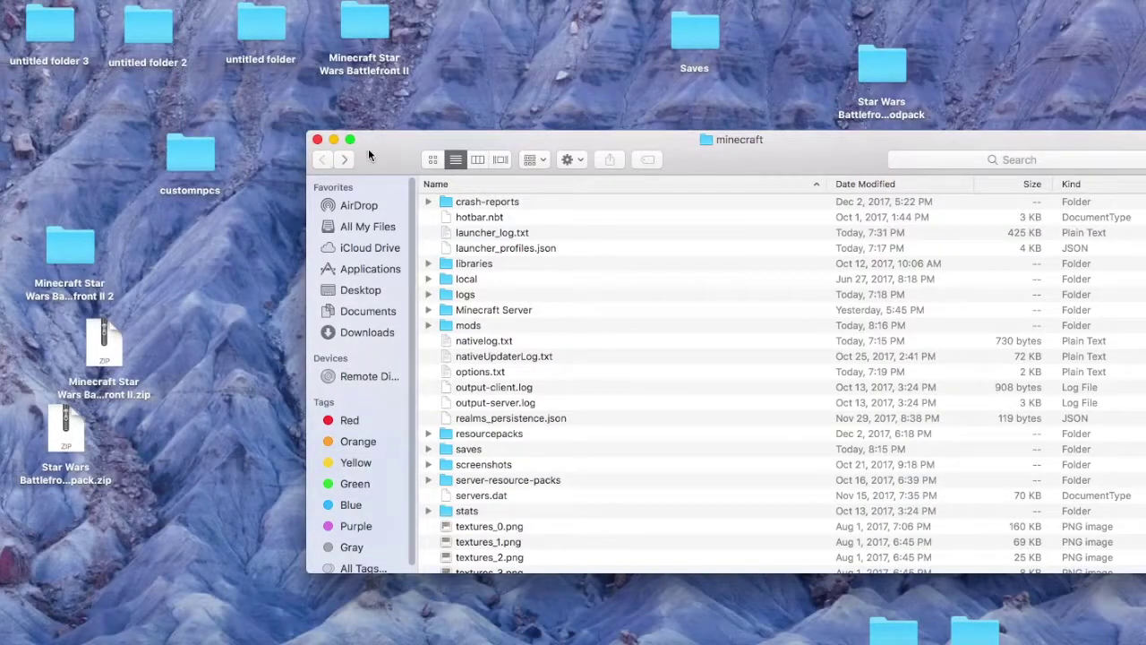
scroll(710, 289, up, 3)
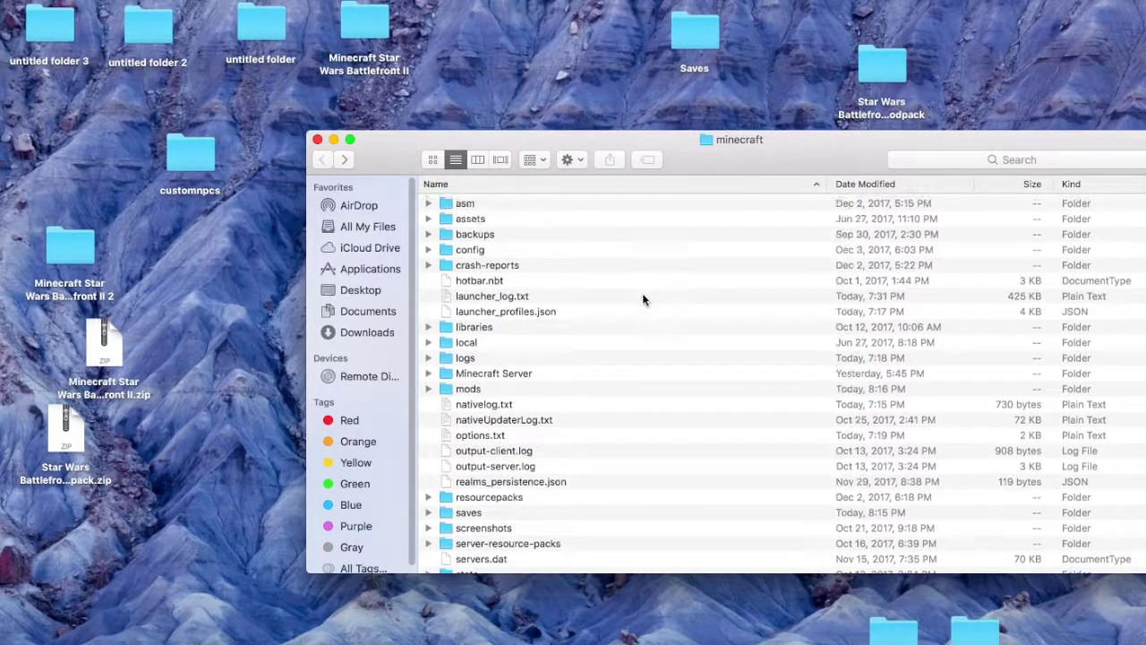
drag(213, 159, 1141, 277)
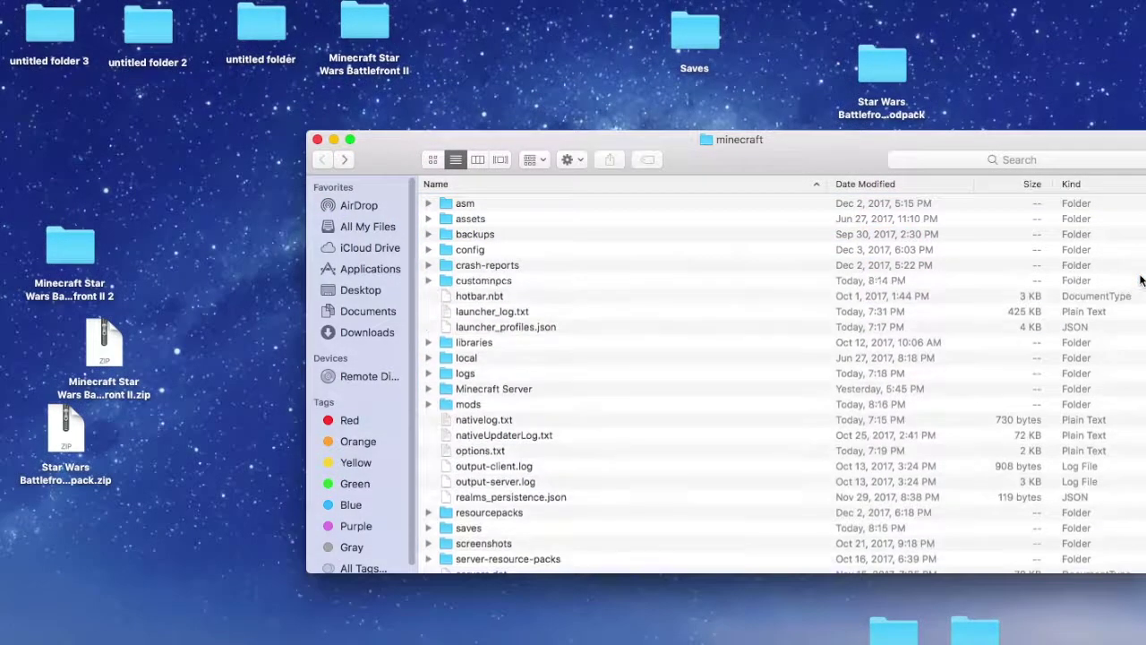
click(209, 253)
Open the Minecraft launcher and start the game with the Forge 1.7.10 profile.
mouse_move(713, 637)
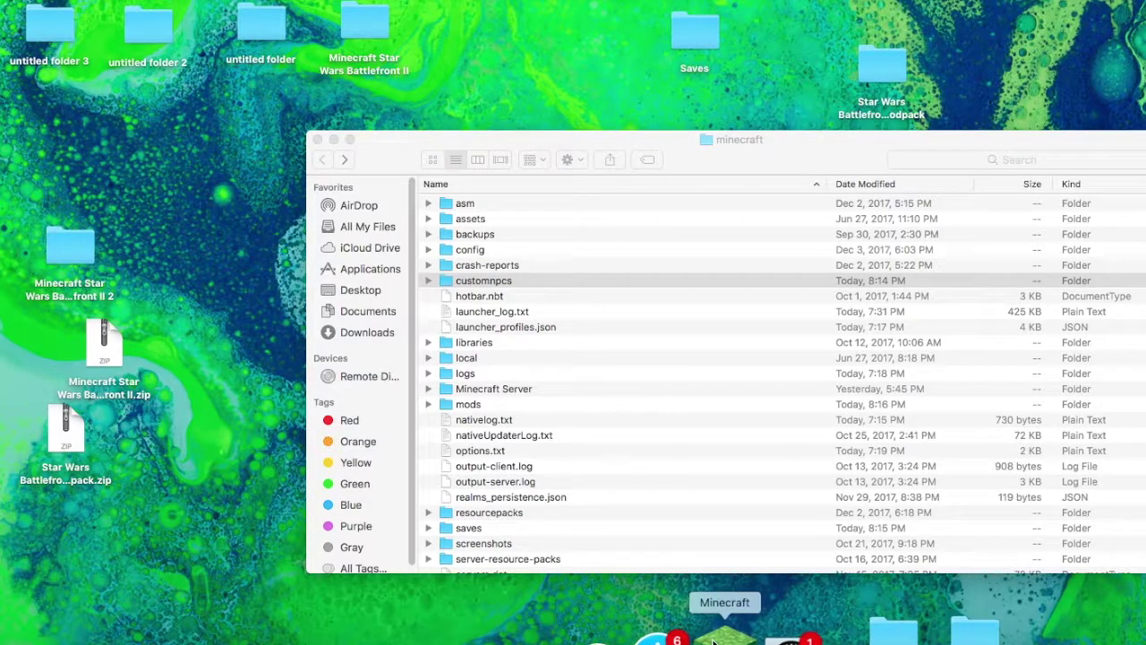
click(722, 639)
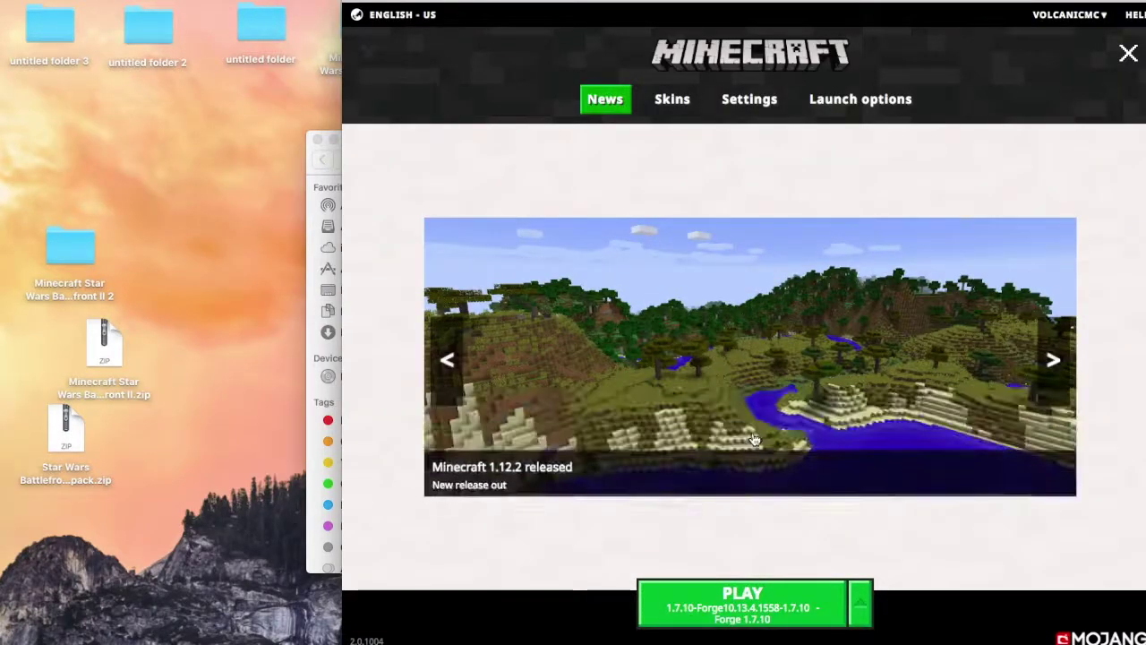
click(757, 606)
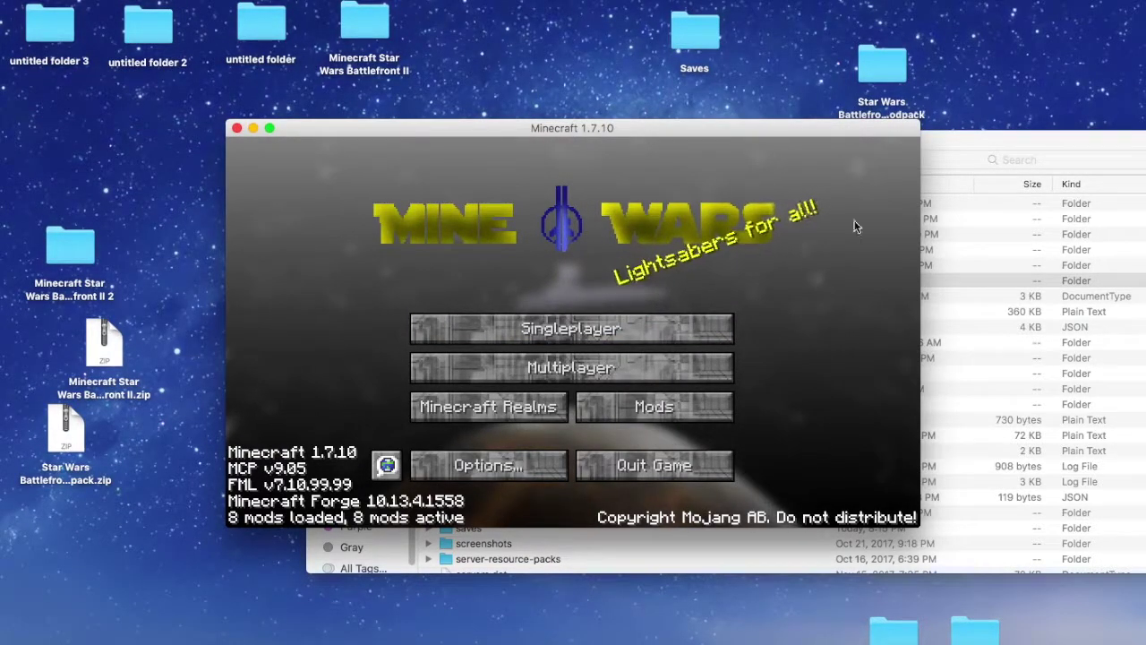
Remove Mine Wars.zip from the selected resource packs, add it back, and return to the title screen.
click(484, 462)
click(445, 435)
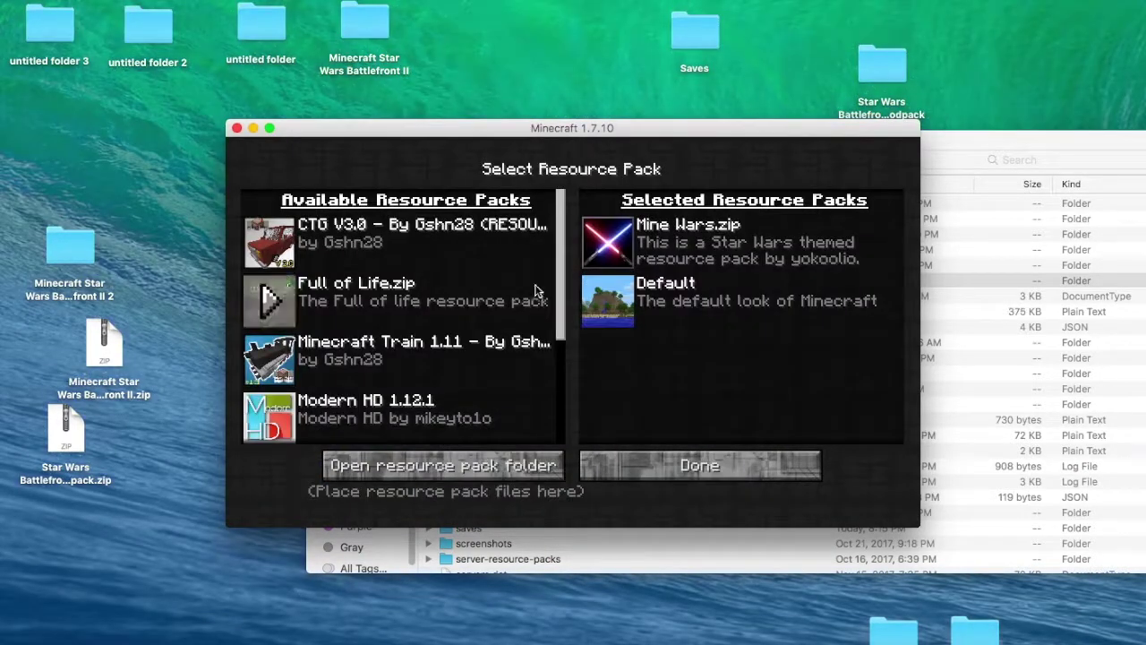
click(601, 243)
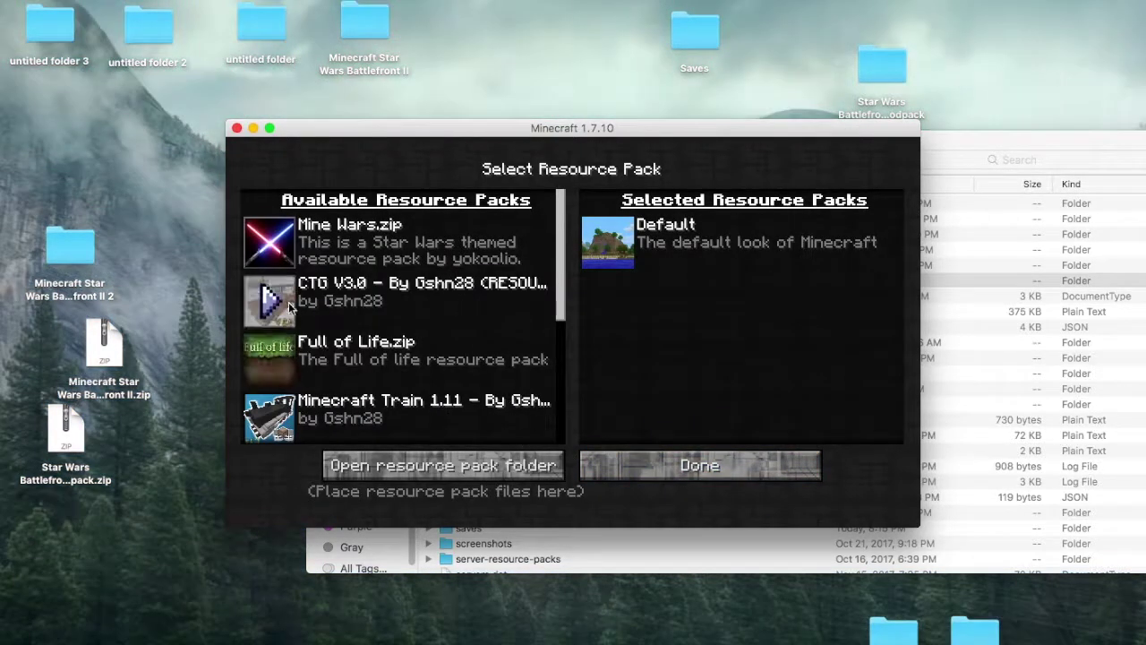
click(278, 253)
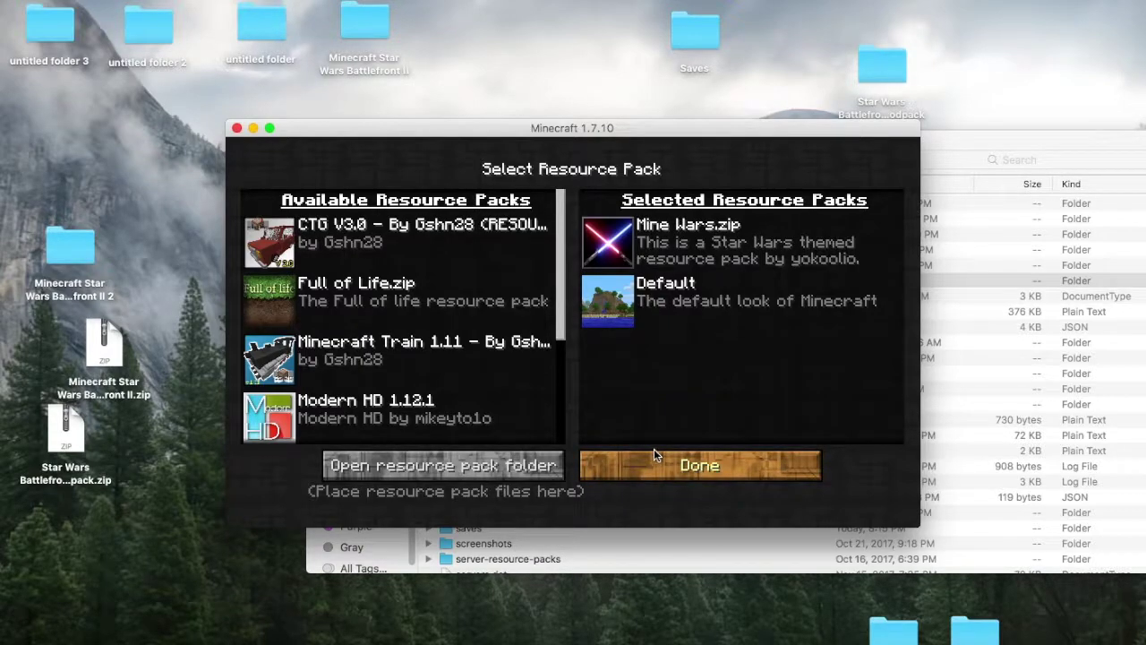
click(655, 456)
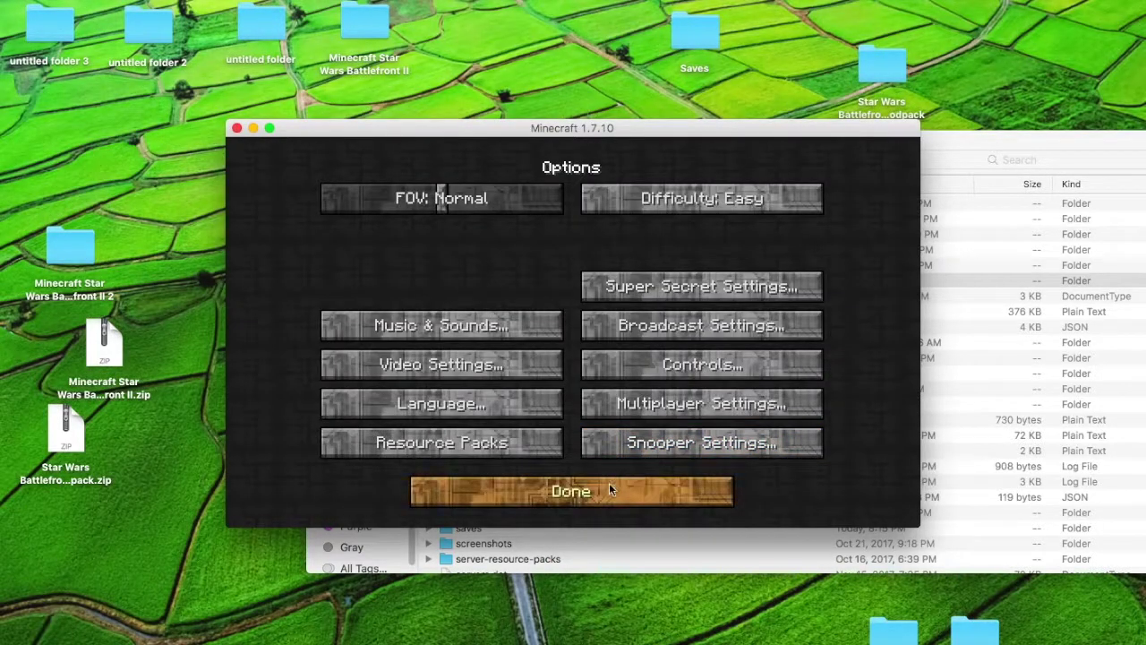
click(611, 489)
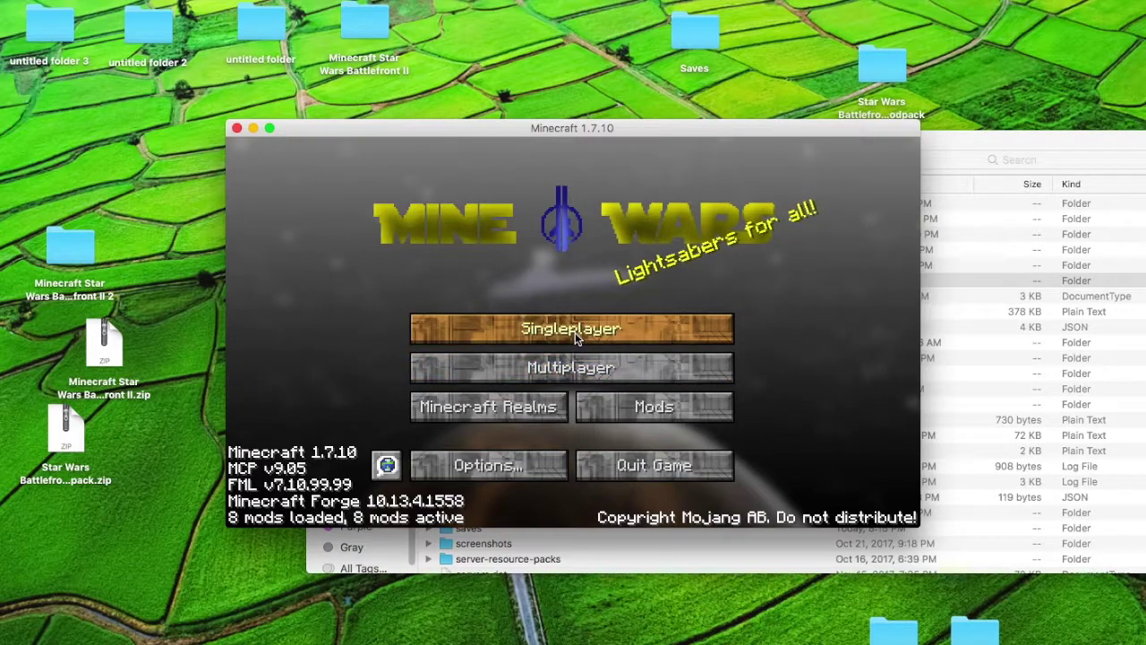
Load the Star Wars Battlefront world in singleplayer and destroy all items in the inventory.
click(575, 332)
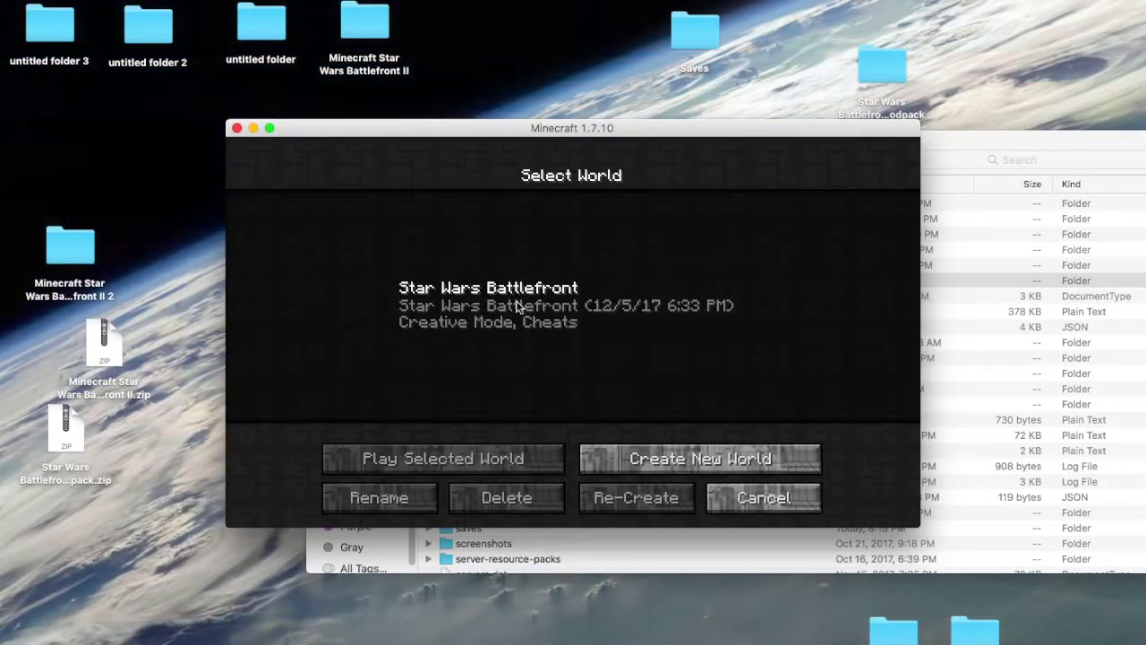
double_click(516, 308)
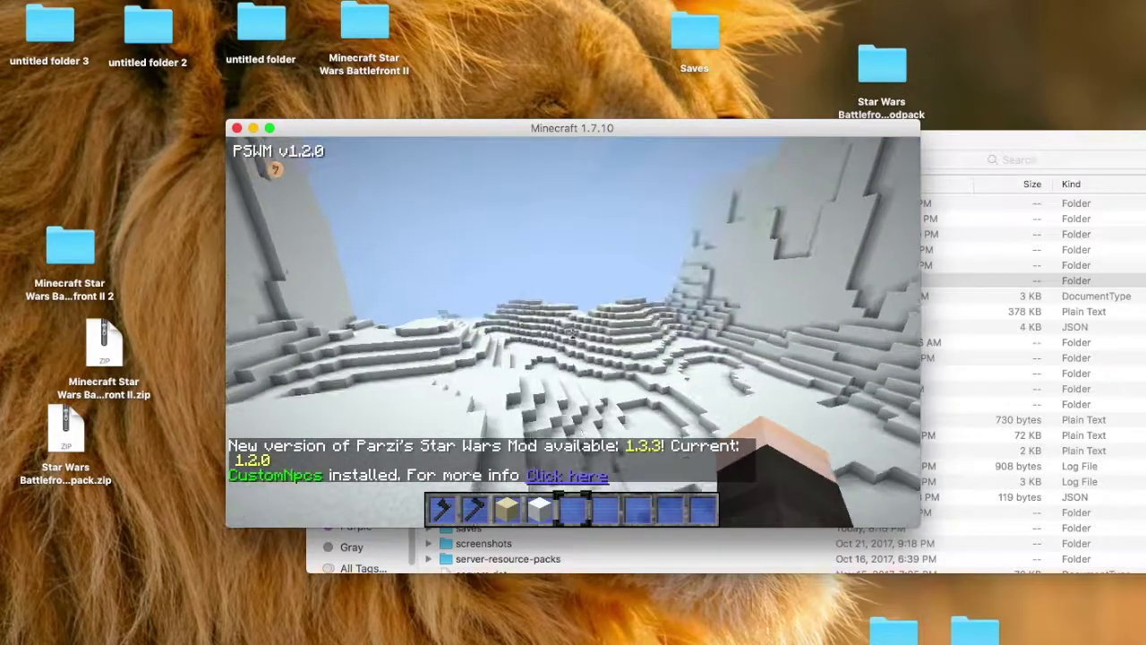
key(e)
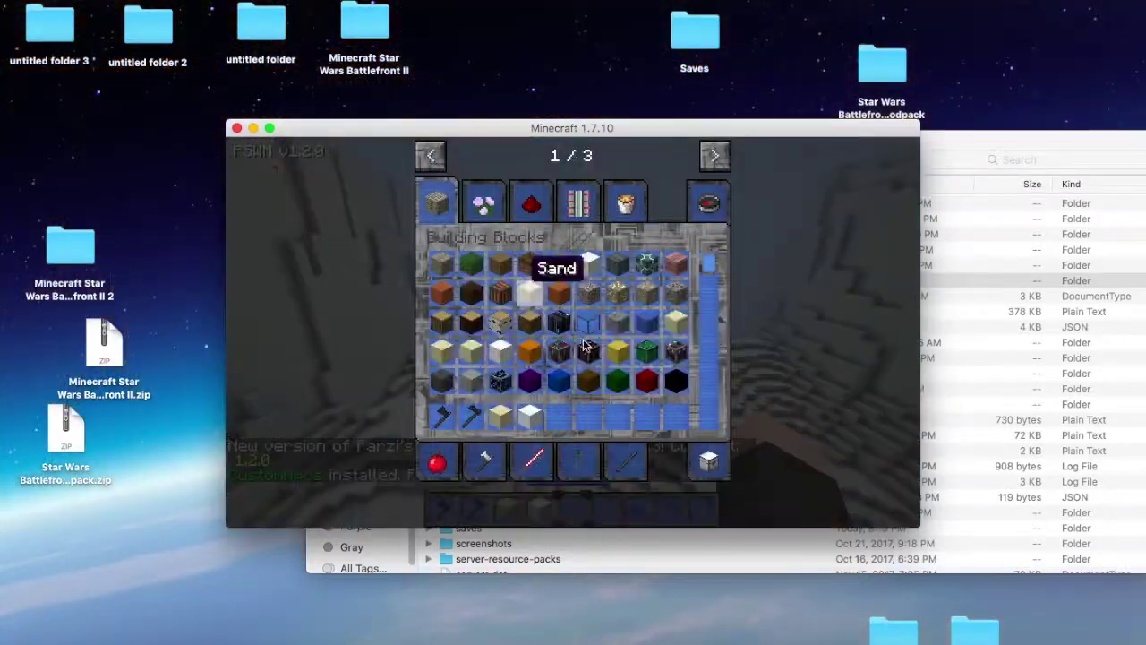
click(710, 458)
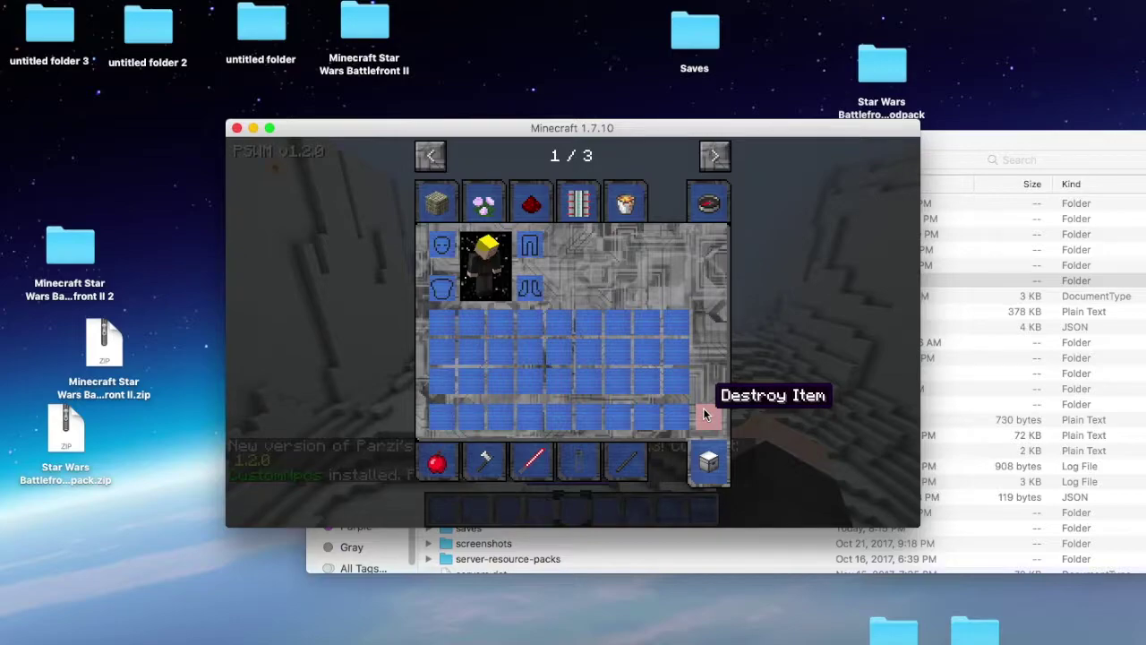
key(e)
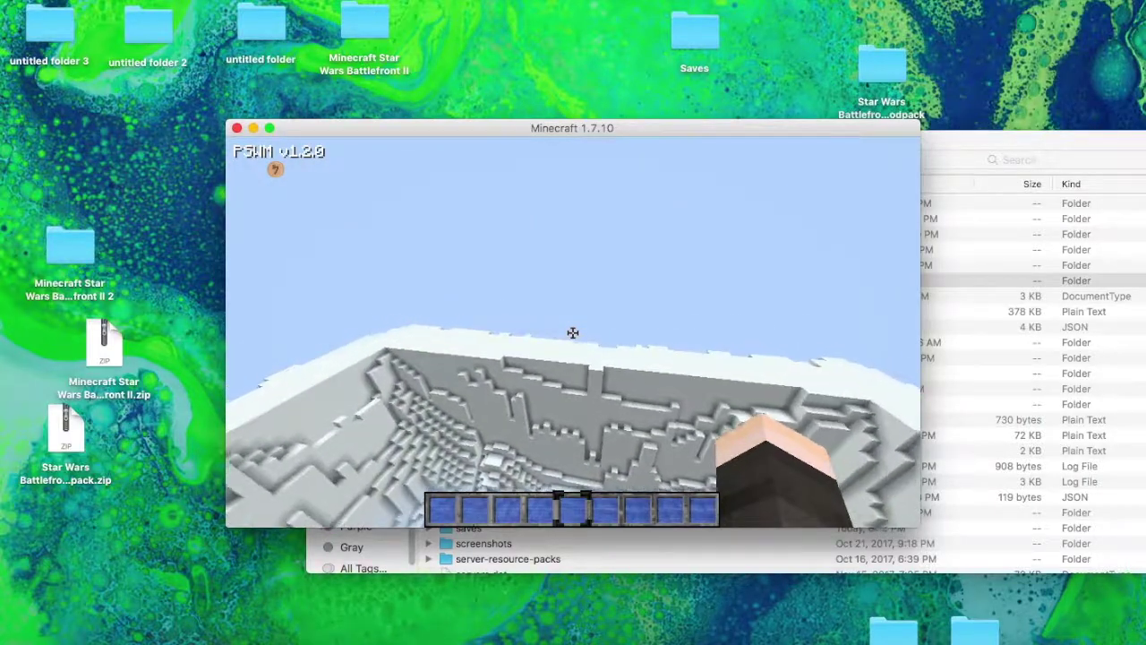
Set the video render distance to 16 chunks and return to the game.
key(Escape)
click(520, 447)
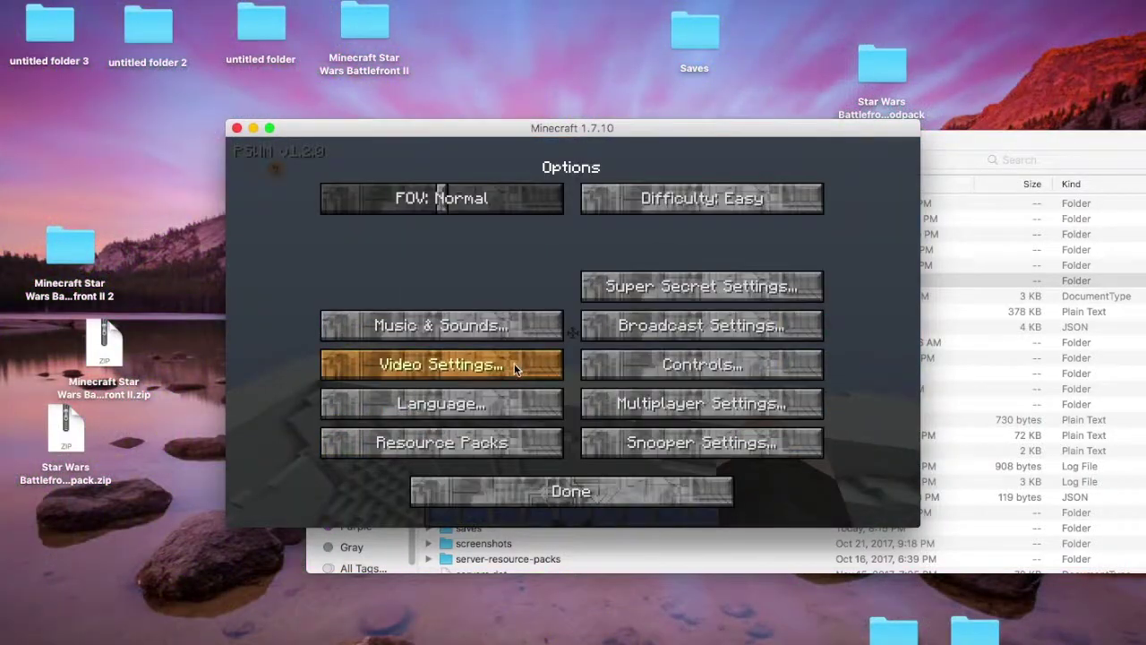
click(515, 368)
drag(699, 215, 864, 216)
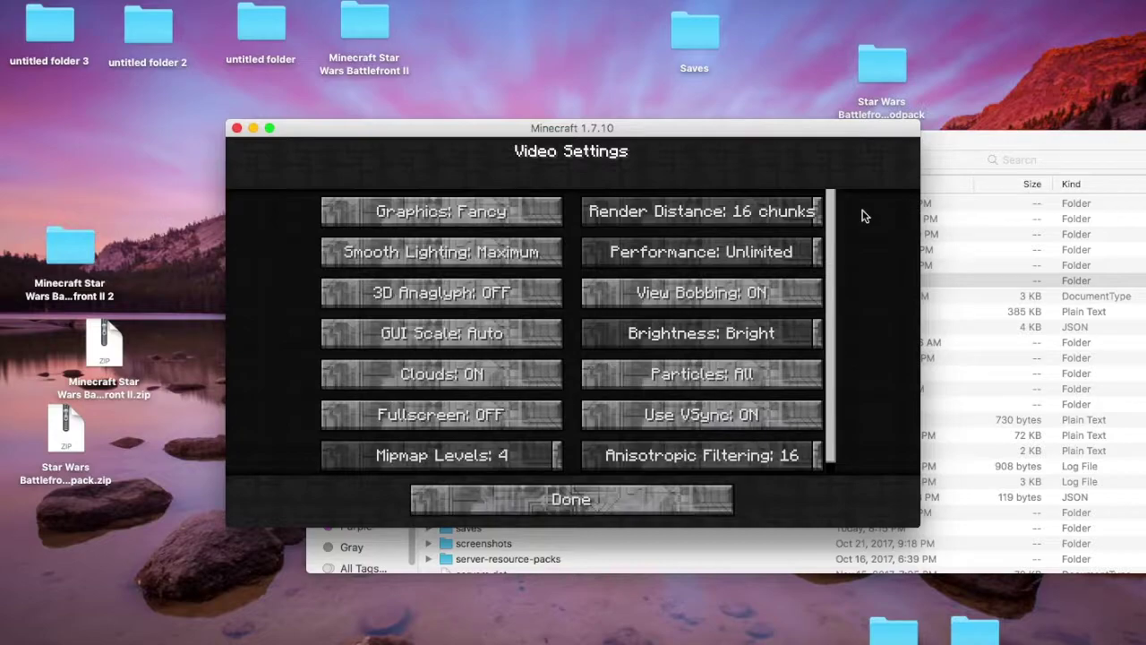
key(Escape)
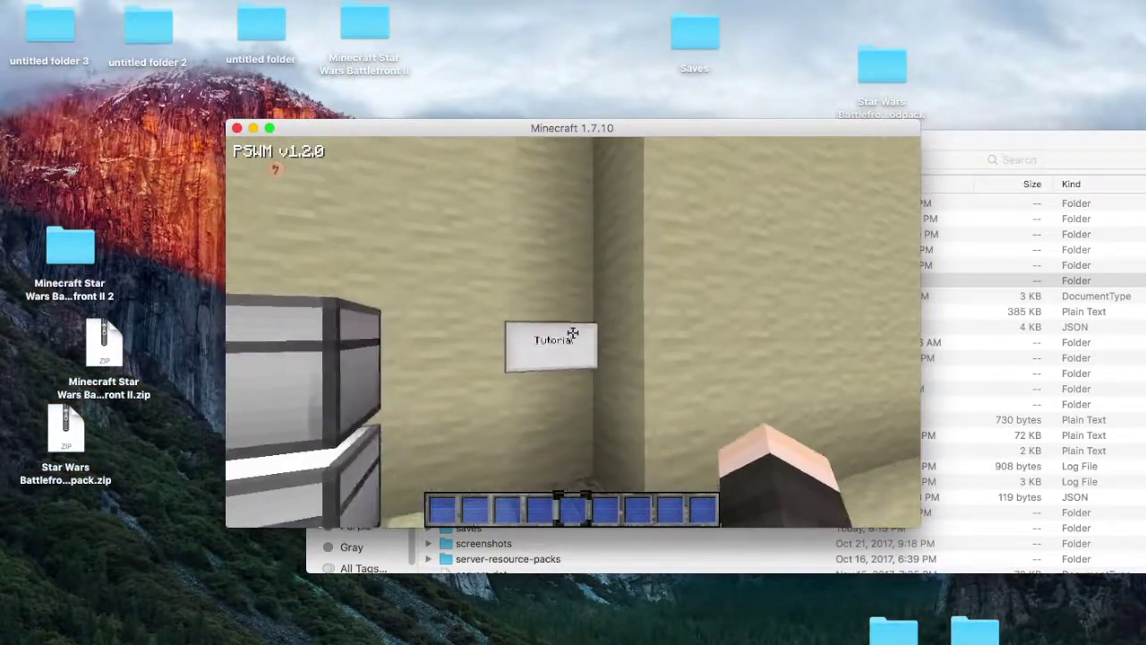
Back away from the Tutorial sign beside the stacked chests.
key(s)
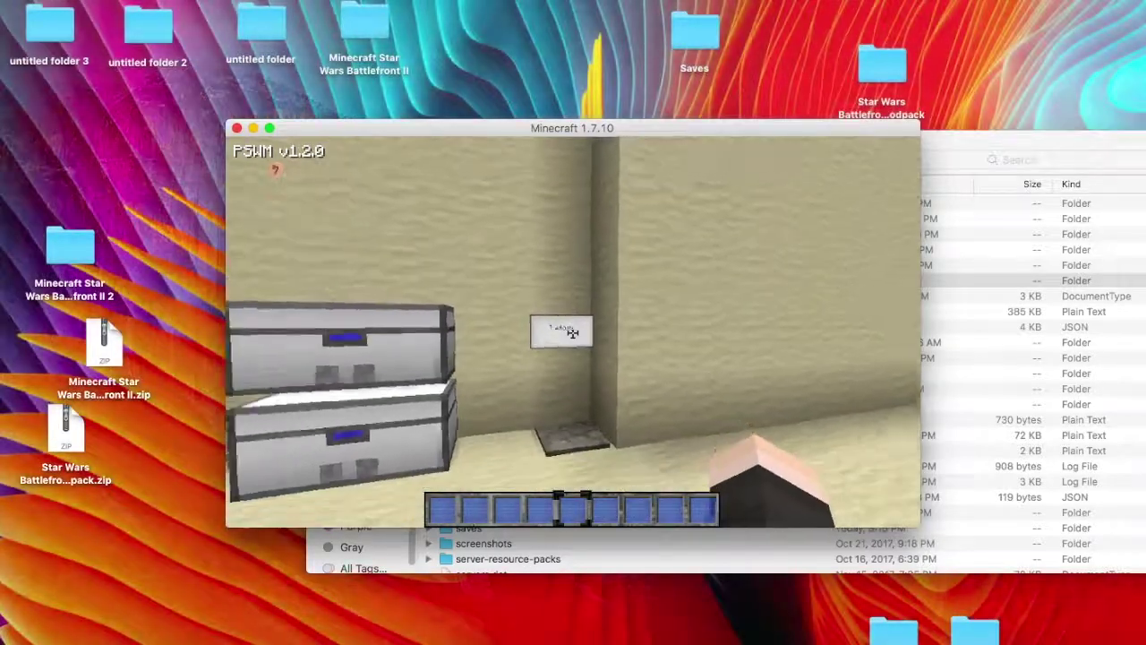